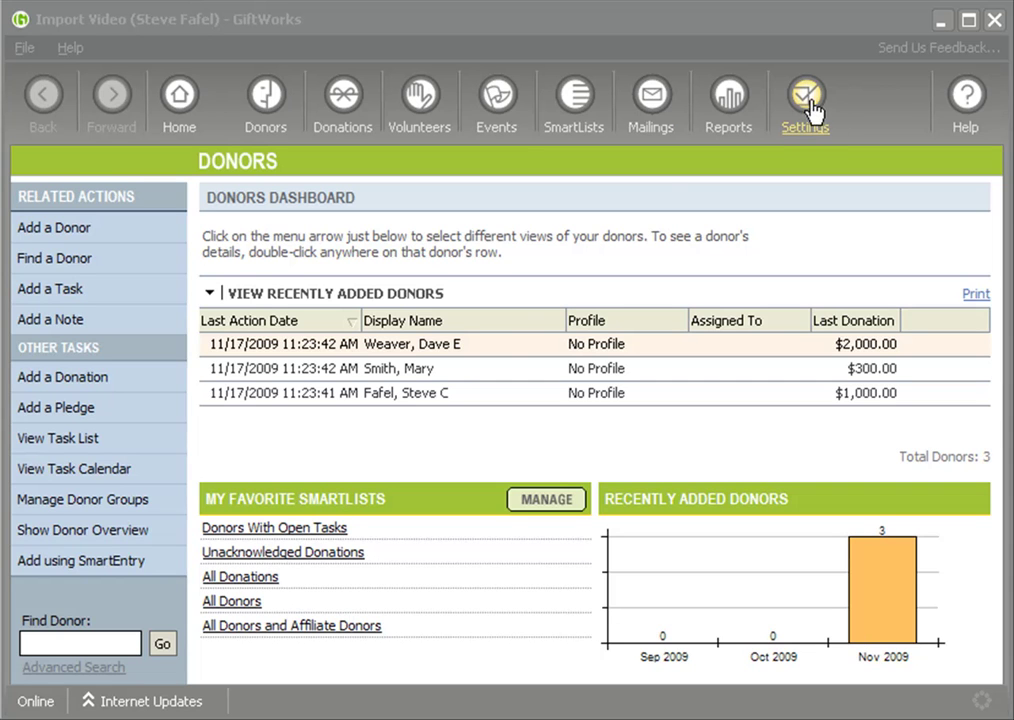
Step: Open the record of the donor whose last donation is $1,000.00 from the recently added donors list
{"action": "left_click", "coordinate": [414, 369]}
{"action": "left_click", "coordinate": [414, 395]}
{"action": "left_click", "coordinate": [416, 370]}
{"action": "left_click", "coordinate": [414, 346]}
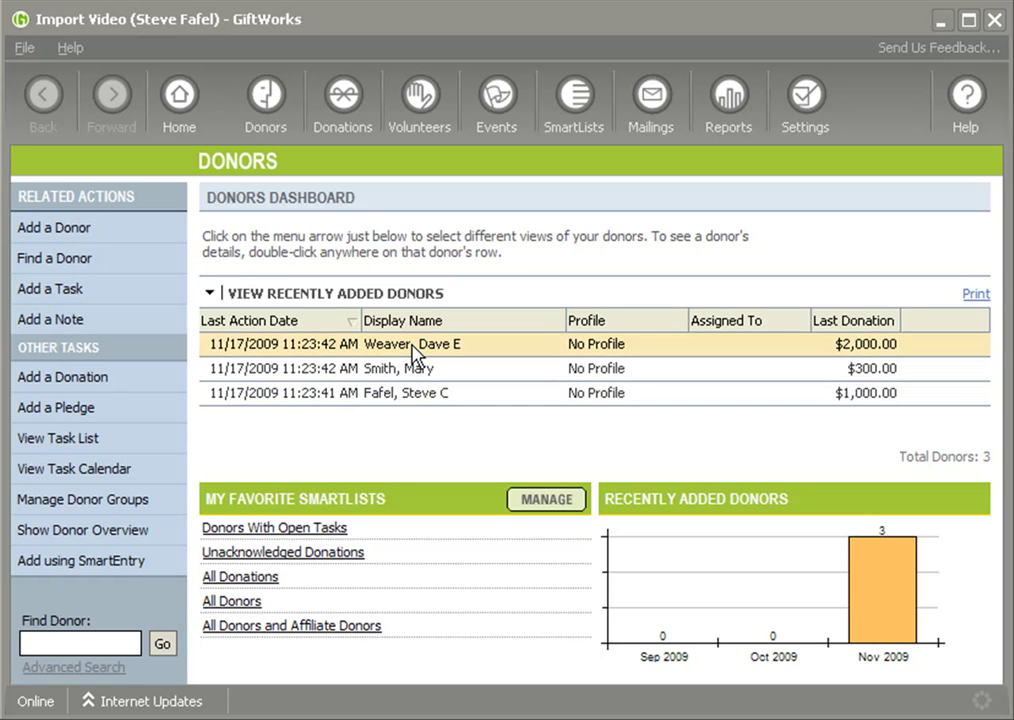
{"action": "double_click", "coordinate": [437, 394]}
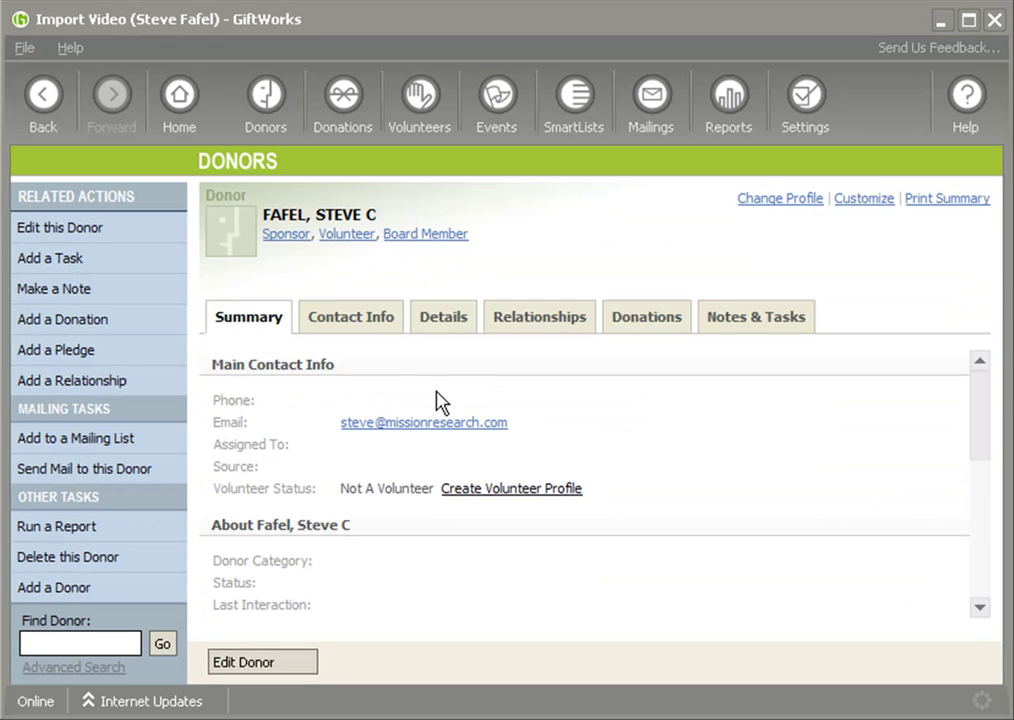
Step: Review the donor's name, mailing address and primary email in the contact information
{"action": "left_click", "coordinate": [356, 317]}
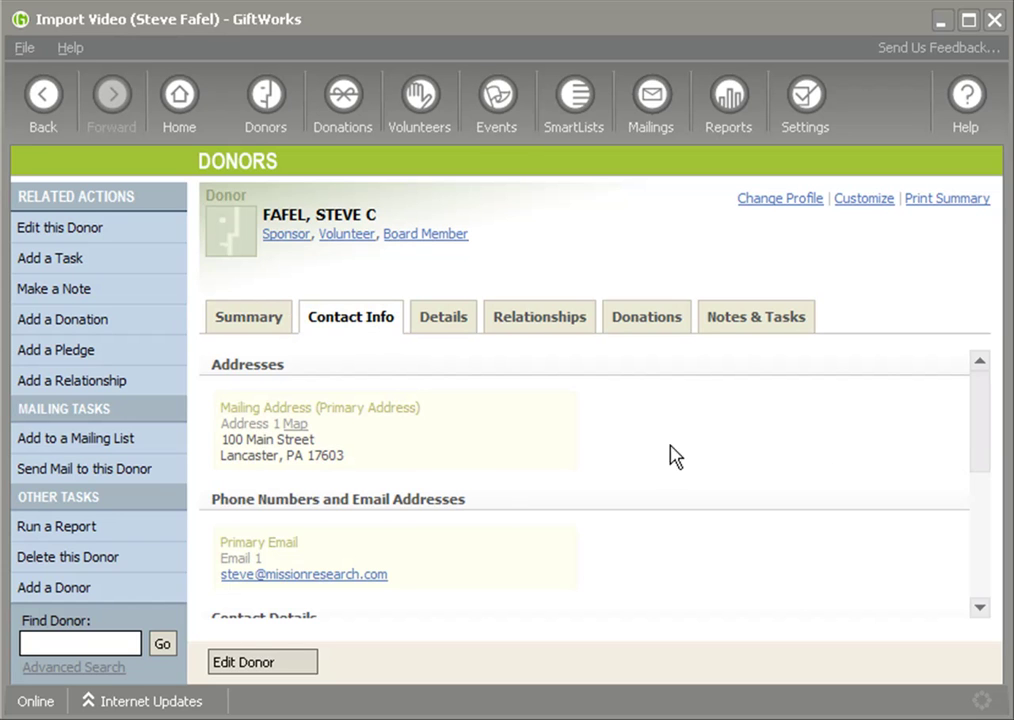
{"action": "left_click_drag", "start_coordinate": [976, 437], "coordinate": [983, 503]}
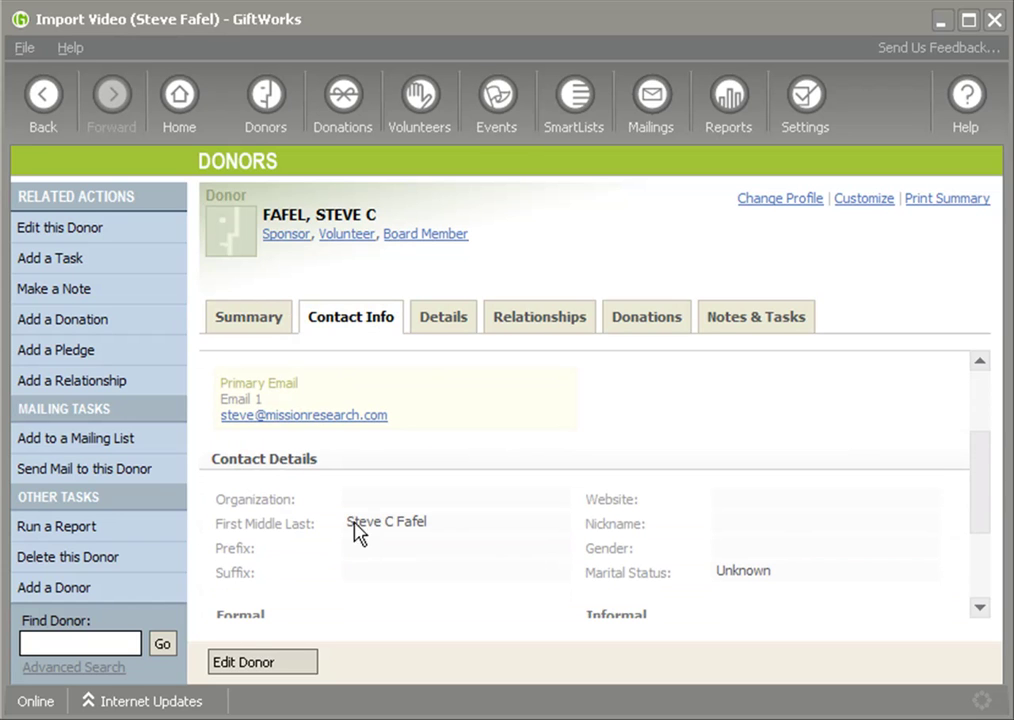
{"action": "left_click_drag", "start_coordinate": [348, 521], "coordinate": [447, 541]}
{"action": "left_click_drag", "start_coordinate": [987, 543], "coordinate": [969, 448]}
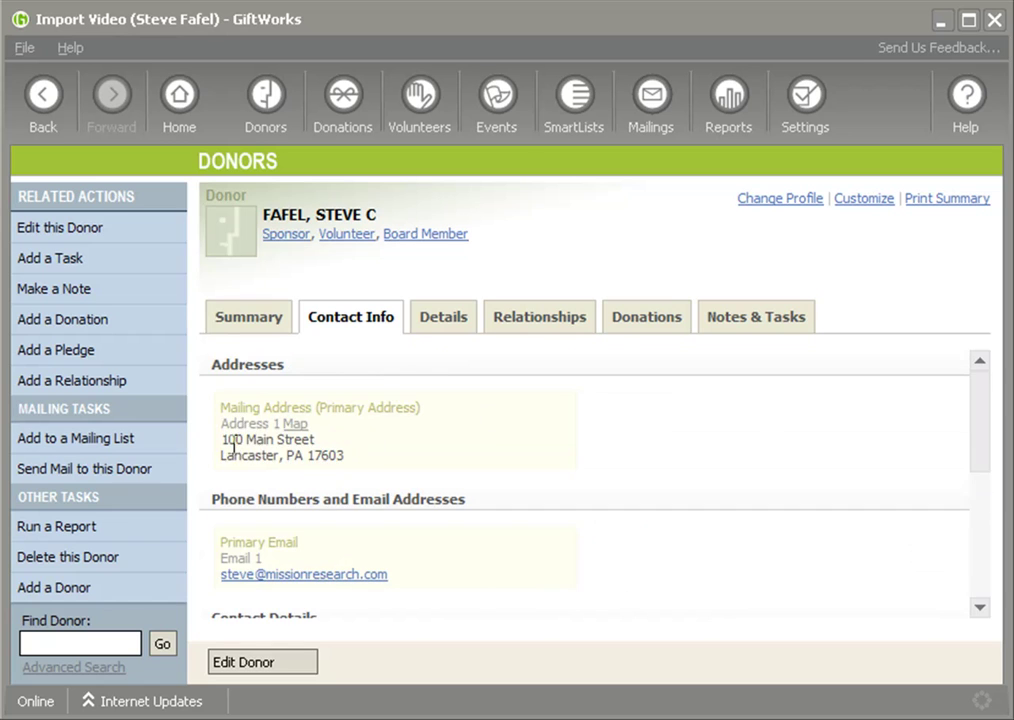
{"action": "left_click_drag", "start_coordinate": [222, 439], "coordinate": [383, 490]}
{"action": "left_click_drag", "start_coordinate": [224, 575], "coordinate": [432, 579]}
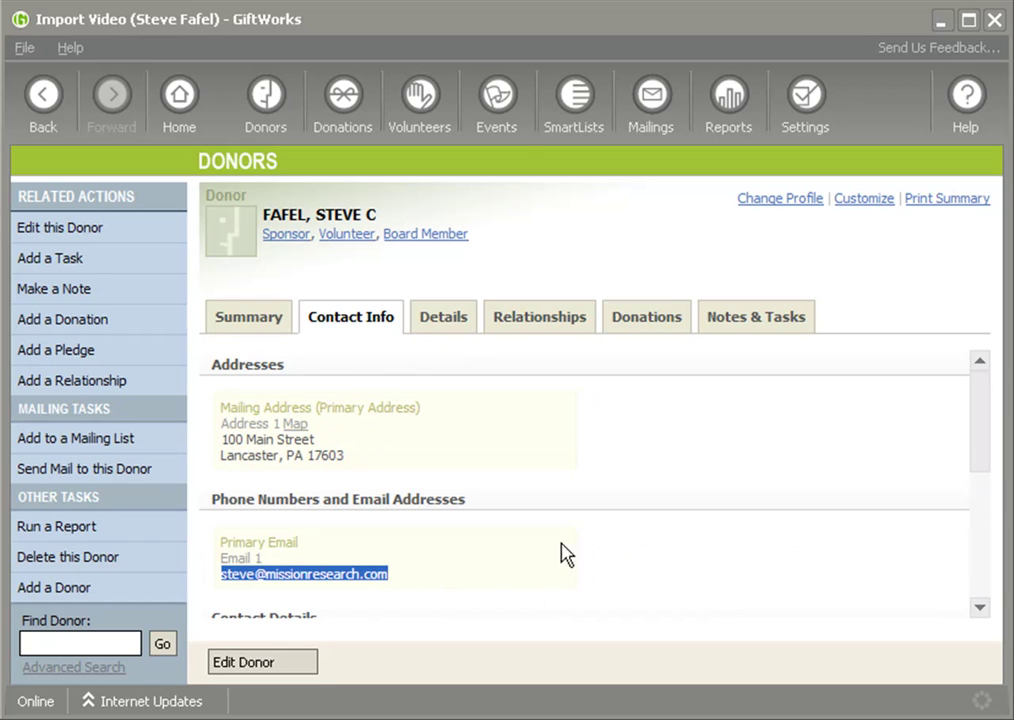
Step: Review the donor's group memberships and the received amounts in the donation list
{"action": "left_click", "coordinate": [441, 328]}
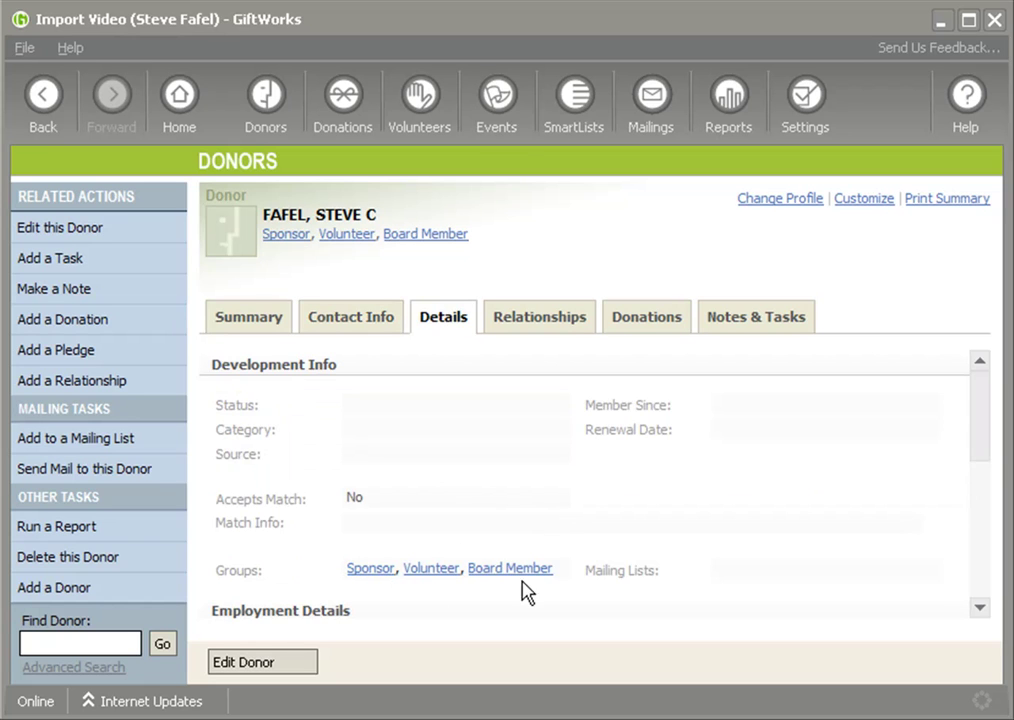
{"action": "left_click", "coordinate": [647, 328]}
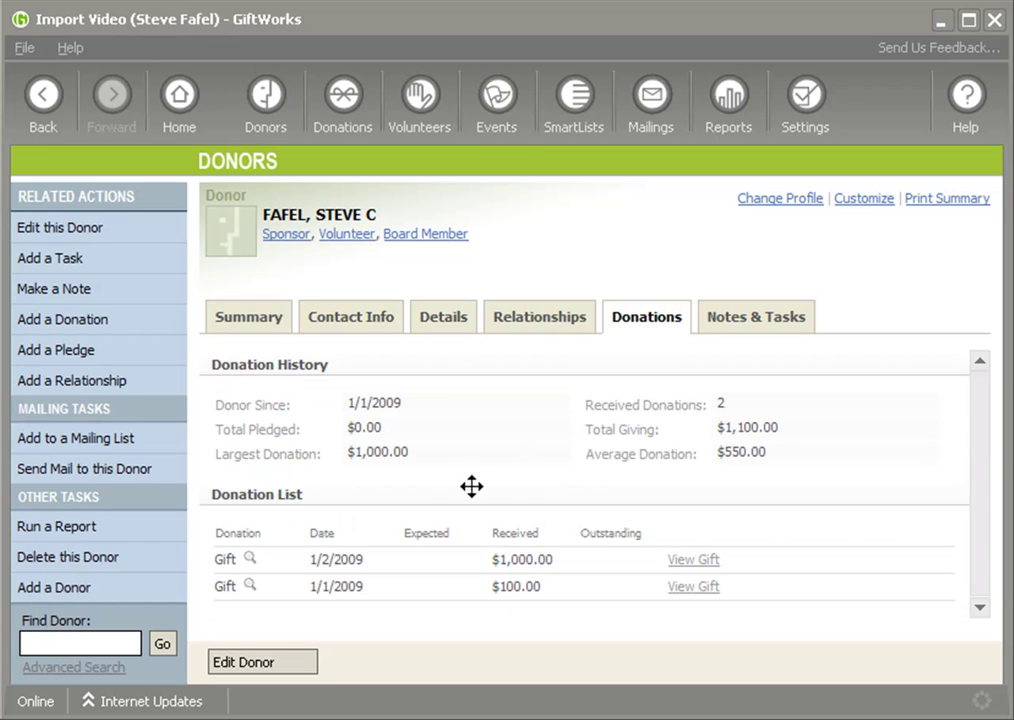
{"action": "double_click", "coordinate": [495, 560]}
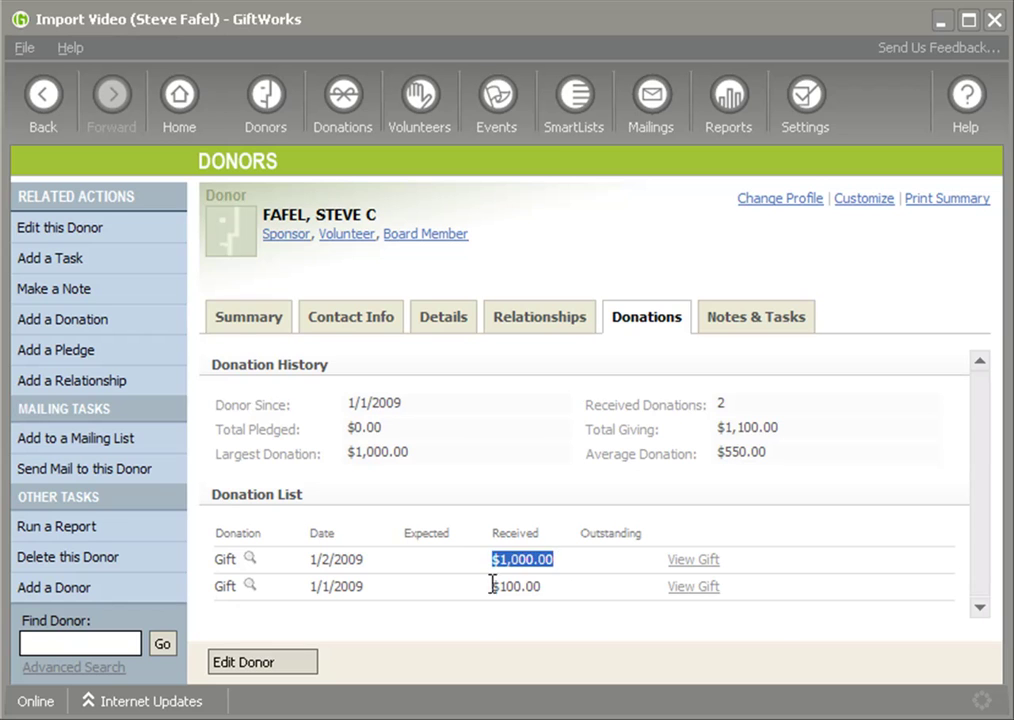
{"action": "left_click_drag", "start_coordinate": [492, 586], "coordinate": [552, 587]}
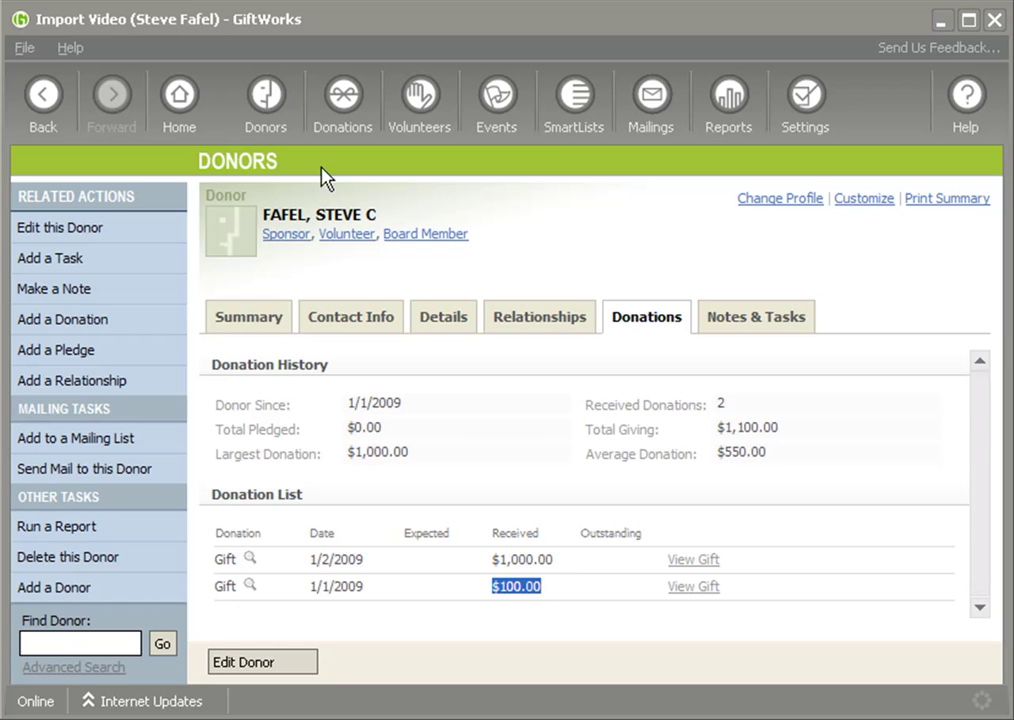
Step: Return to the donors dashboard and look over the recently added donors
{"action": "left_click", "coordinate": [268, 100]}
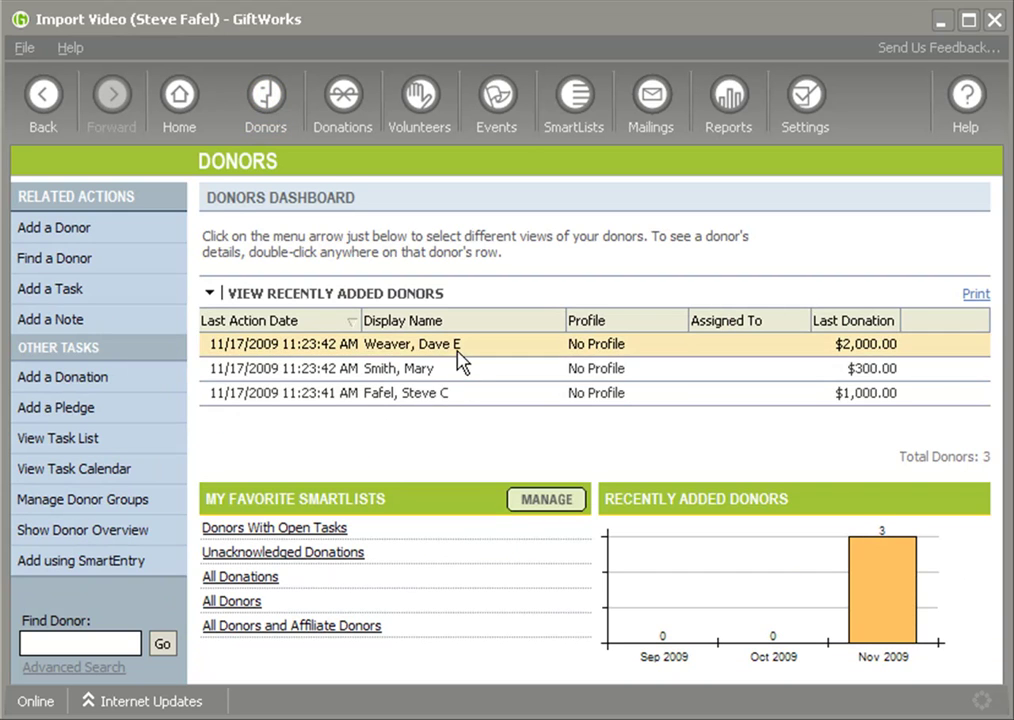
{"action": "left_click", "coordinate": [446, 395]}
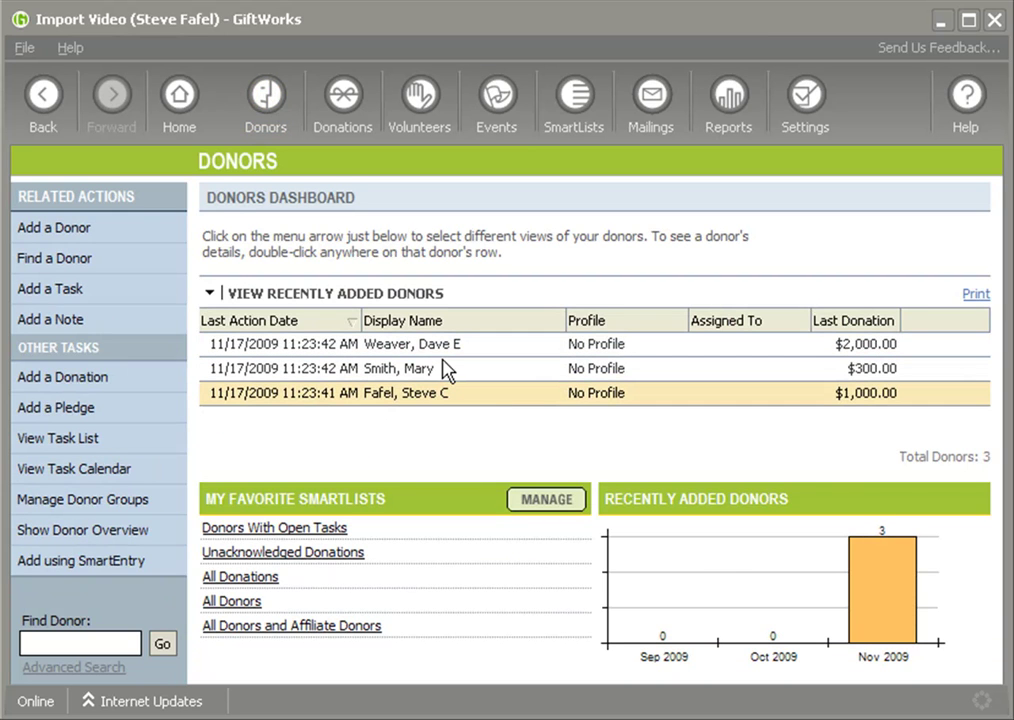
{"action": "left_click", "coordinate": [440, 370]}
{"action": "left_click", "coordinate": [452, 395]}
{"action": "left_click", "coordinate": [452, 346]}
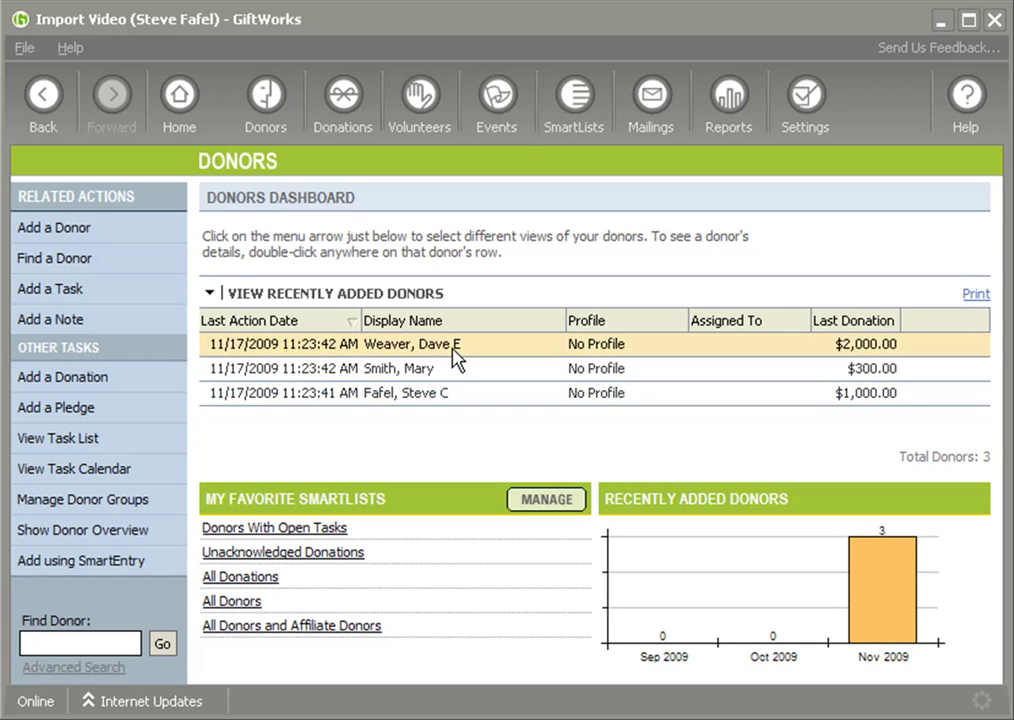
{"action": "left_click", "coordinate": [438, 374]}
{"action": "left_click", "coordinate": [447, 396]}
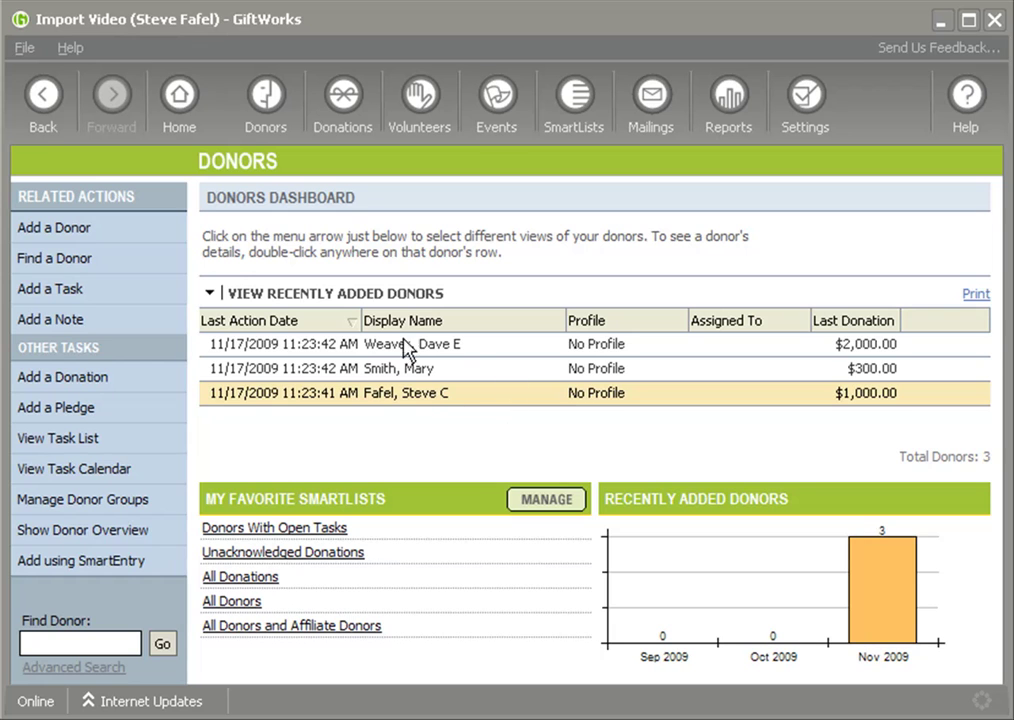
Step: Start a file import from the import and export settings
{"action": "left_click", "coordinate": [810, 100]}
{"action": "left_click", "coordinate": [373, 547]}
{"action": "left_click", "coordinate": [300, 278]}
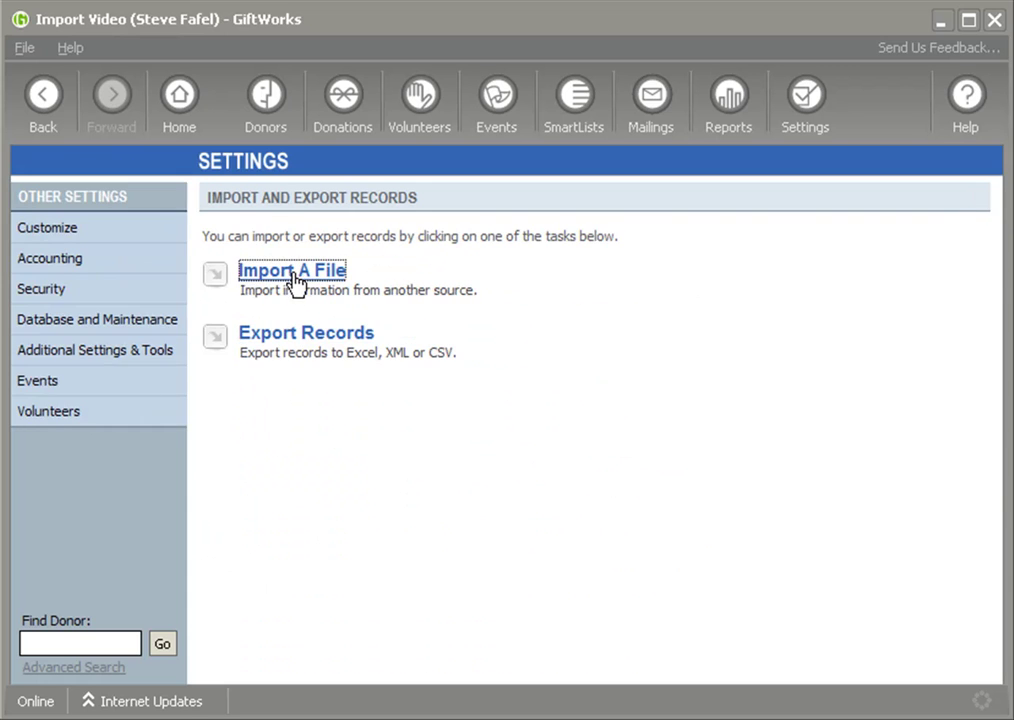
{"action": "left_click", "coordinate": [293, 276]}
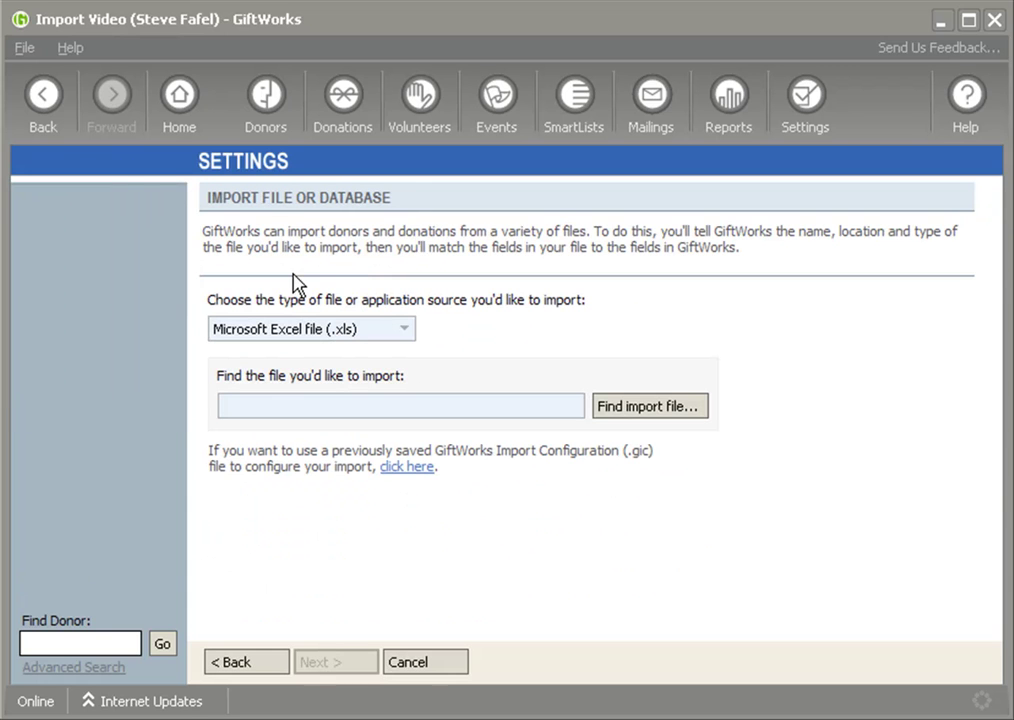
Step: Choose the Excel file Import2.xls as the import source and load its preview
{"action": "left_click", "coordinate": [672, 405]}
{"action": "double_click", "coordinate": [152, 196]}
{"action": "left_click", "coordinate": [519, 410]}
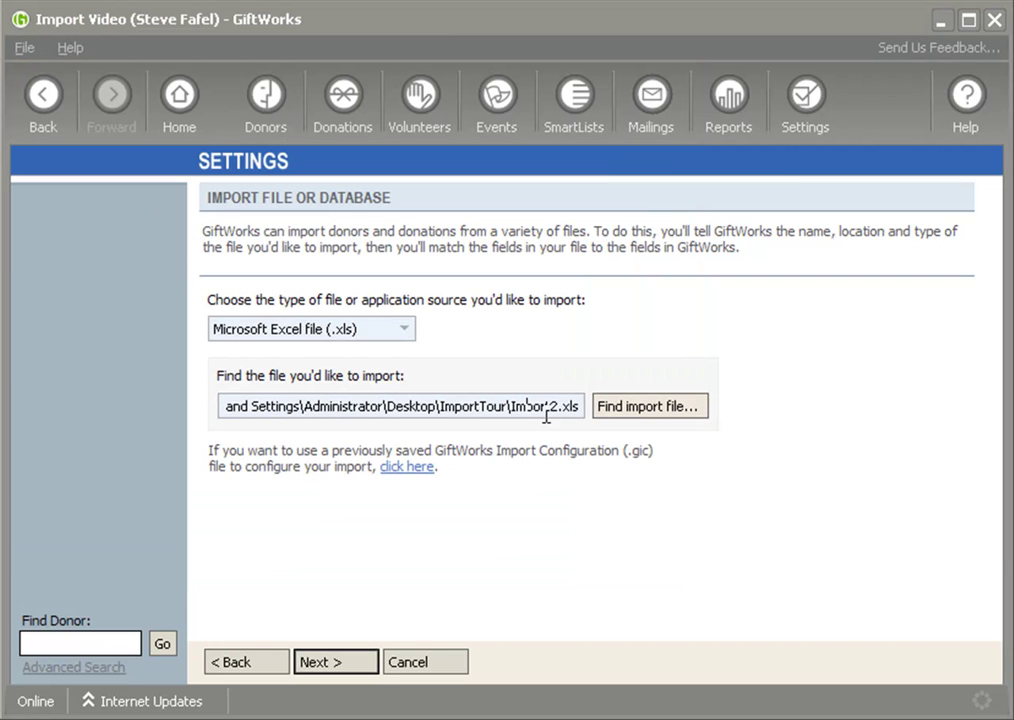
{"action": "left_click_drag", "start_coordinate": [513, 408], "coordinate": [636, 432]}
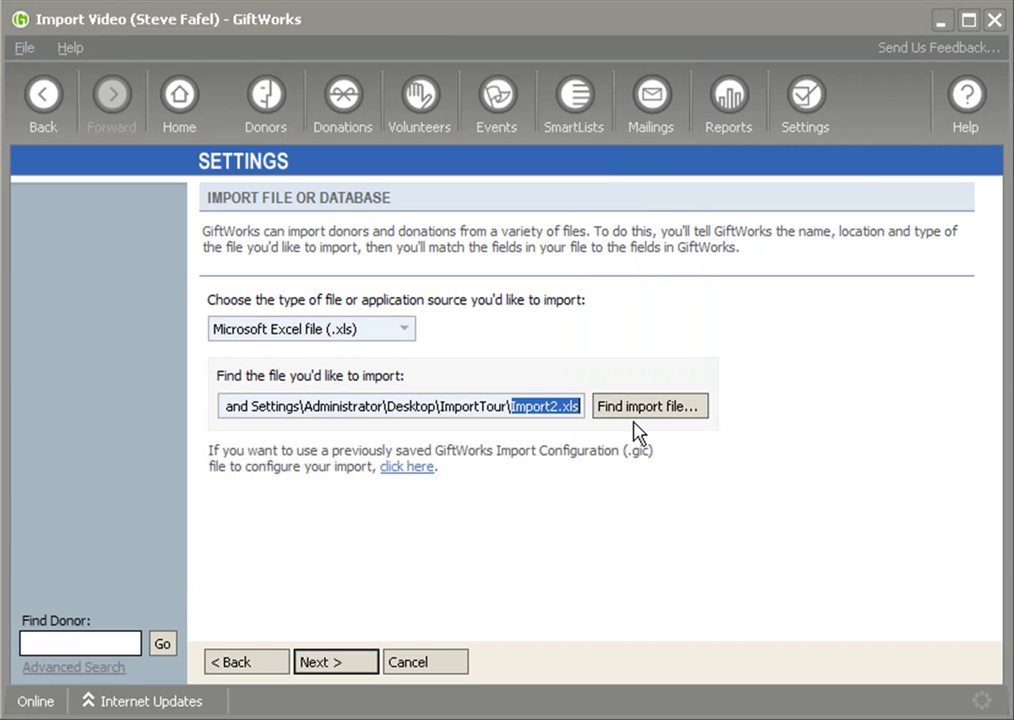
{"action": "left_click", "coordinate": [348, 664]}
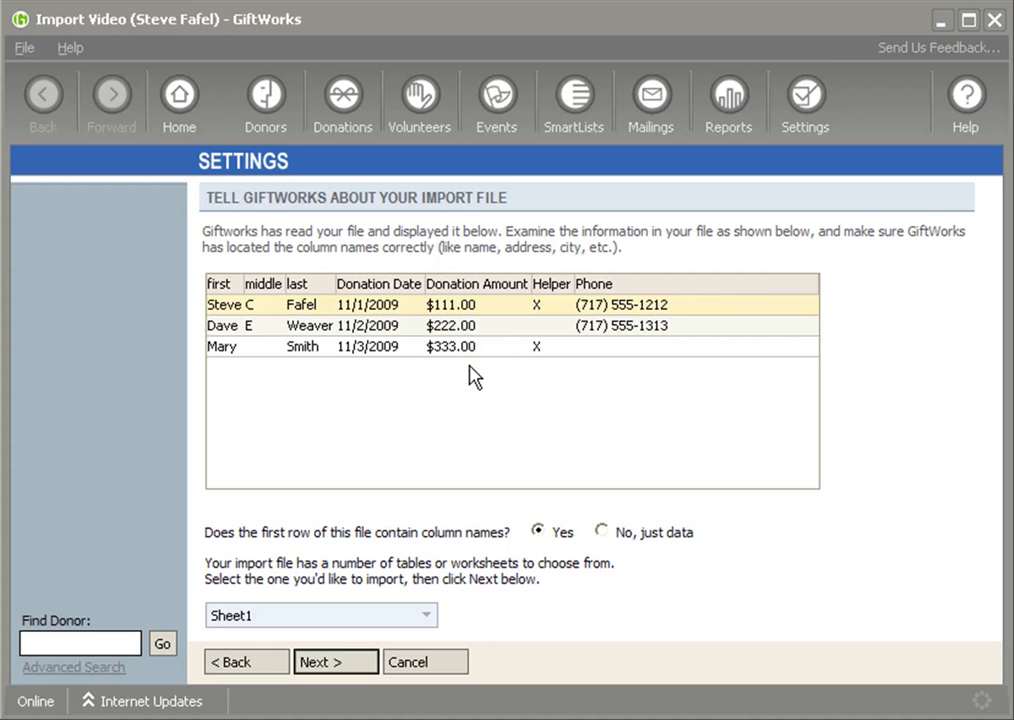
Step: Widen the preview's Helper column to check the donor rows, and continue to the import options
{"action": "double_click", "coordinate": [574, 284]}
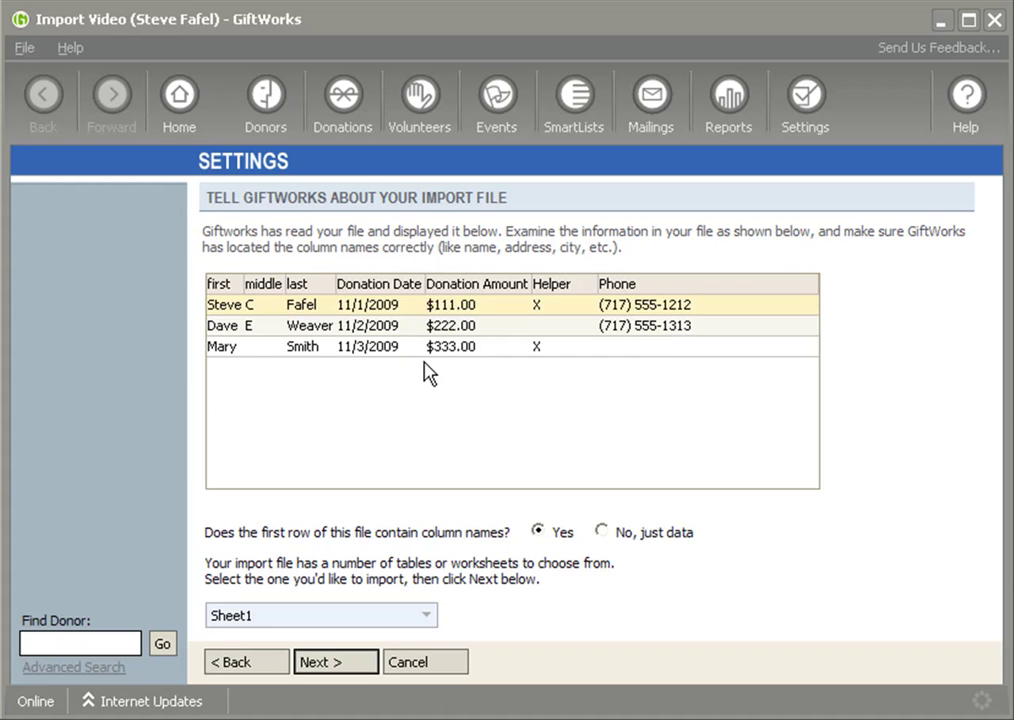
{"action": "left_click", "coordinate": [537, 350]}
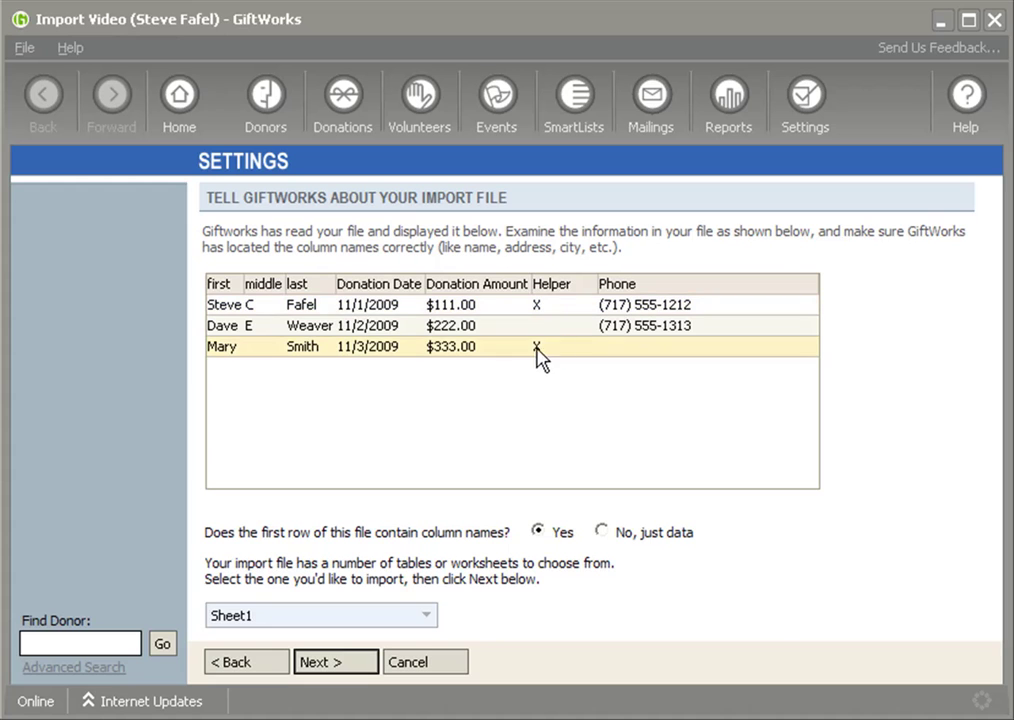
{"action": "left_click", "coordinate": [648, 306]}
{"action": "left_click", "coordinate": [652, 328]}
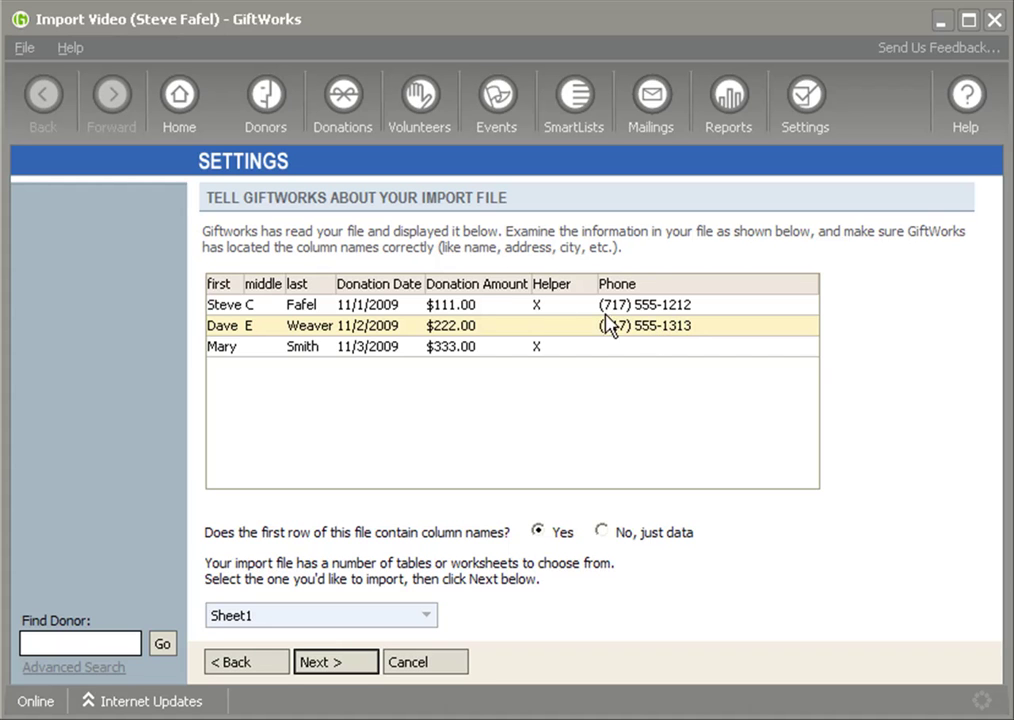
{"action": "left_click", "coordinate": [290, 310]}
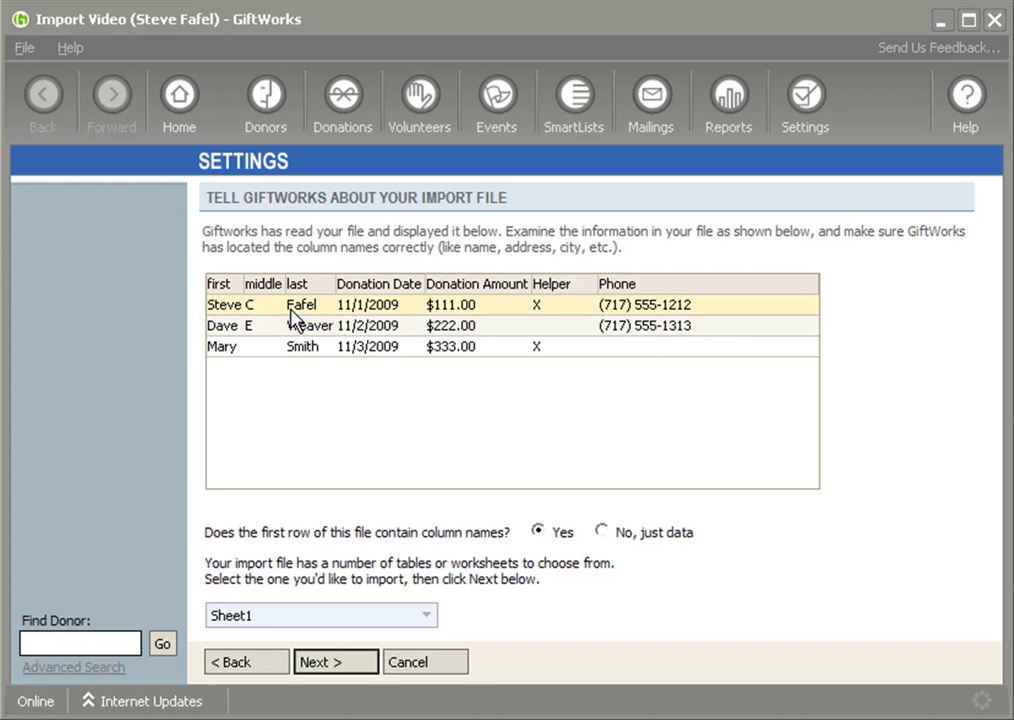
{"action": "left_click", "coordinate": [296, 330]}
{"action": "left_click", "coordinate": [358, 350]}
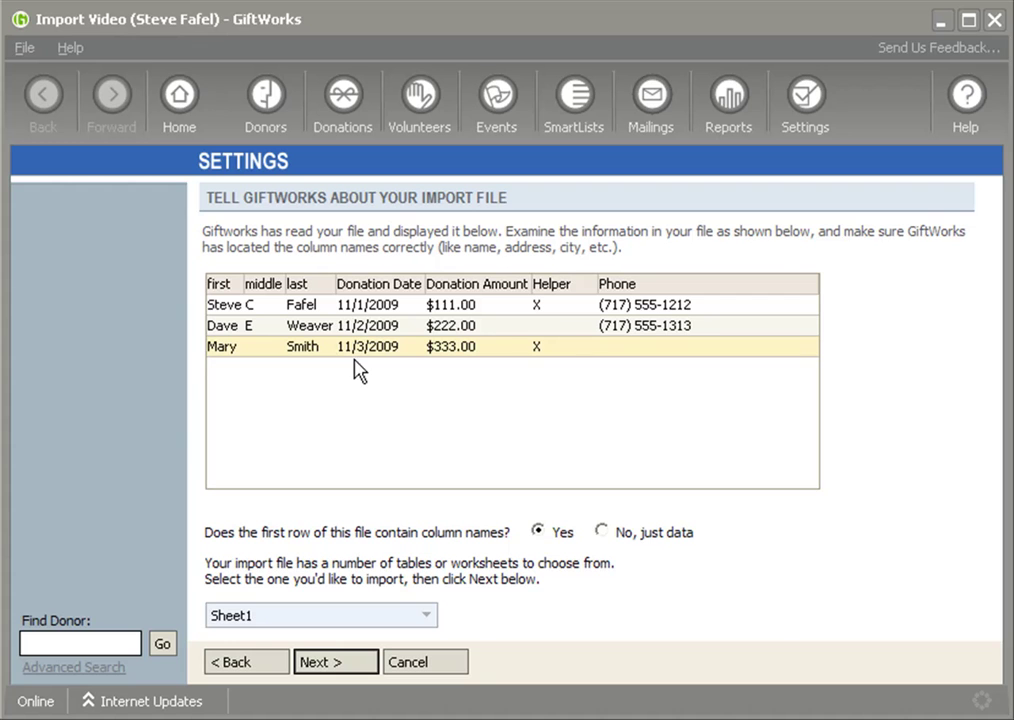
{"action": "left_click", "coordinate": [335, 662]}
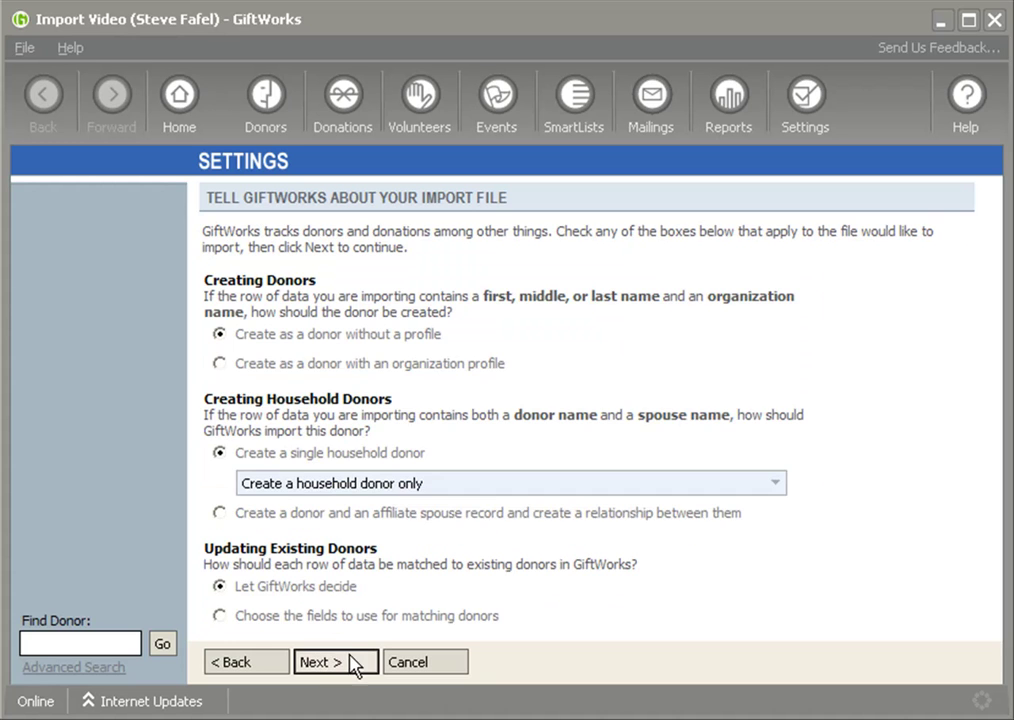
Step: Examine the Updating Existing Donors options for matching imported rows to existing donors, including Let GiftWorks decide
{"action": "left_click_drag", "start_coordinate": [207, 548], "coordinate": [390, 551]}
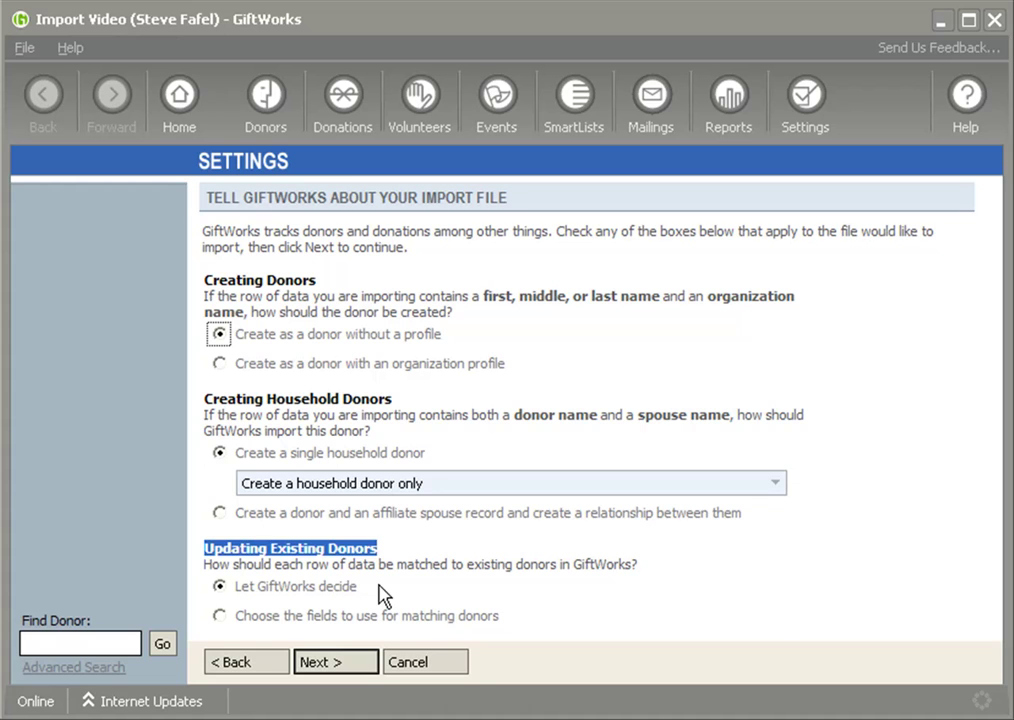
{"action": "left_click_drag", "start_coordinate": [236, 588], "coordinate": [355, 596]}
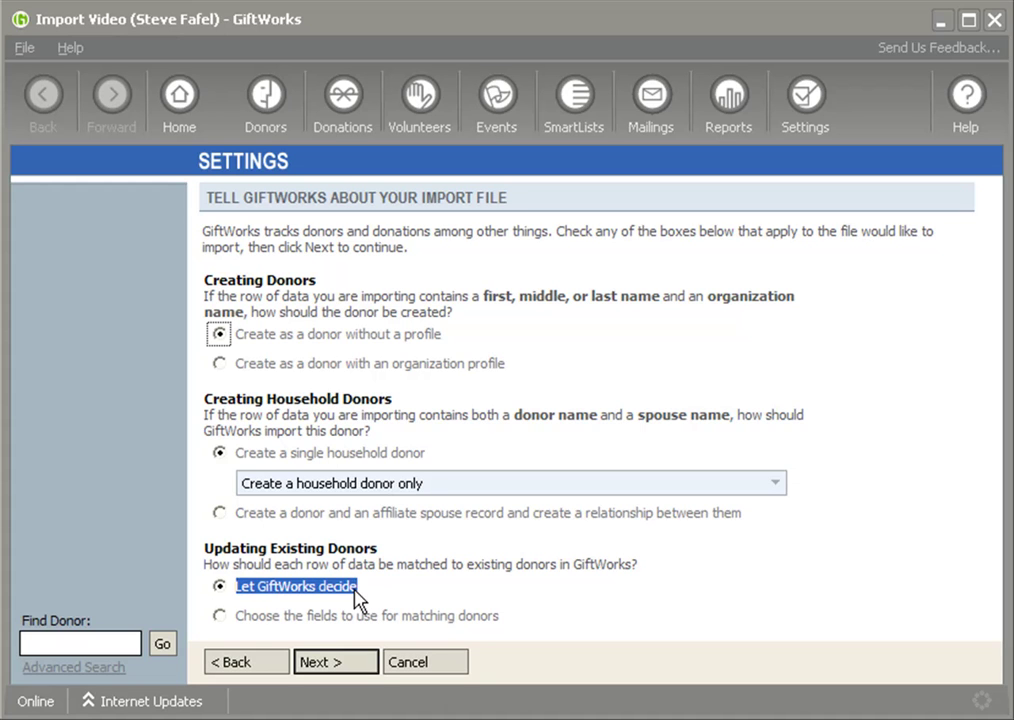
{"action": "left_click_drag", "start_coordinate": [238, 616], "coordinate": [486, 618]}
{"action": "left_click", "coordinate": [516, 627]}
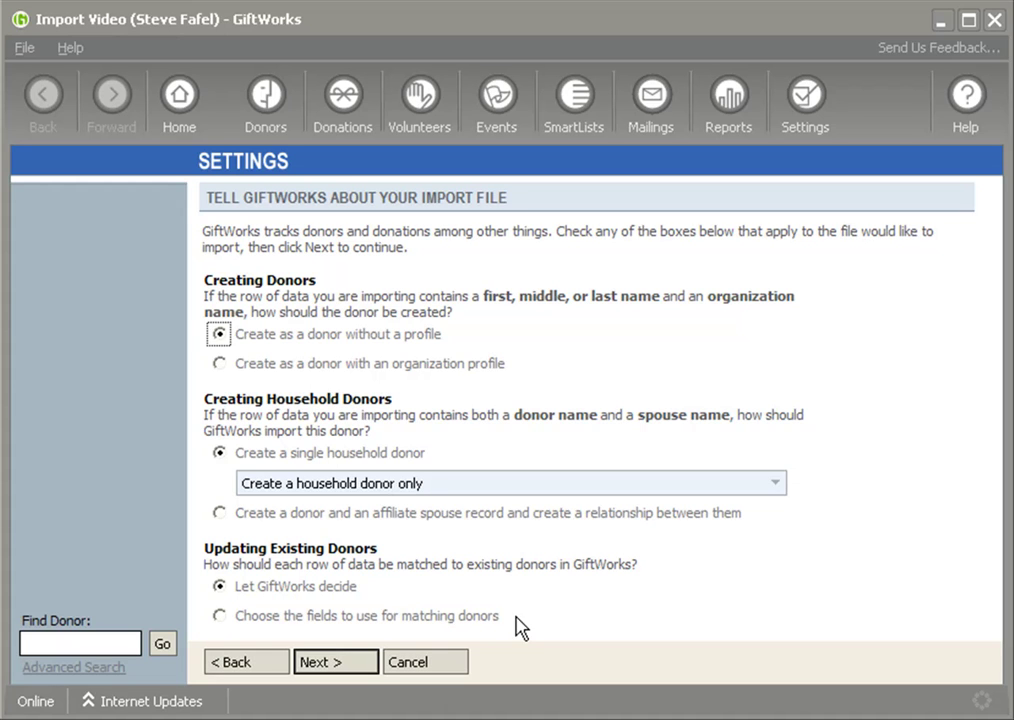
{"action": "left_click_drag", "start_coordinate": [236, 586], "coordinate": [403, 594]}
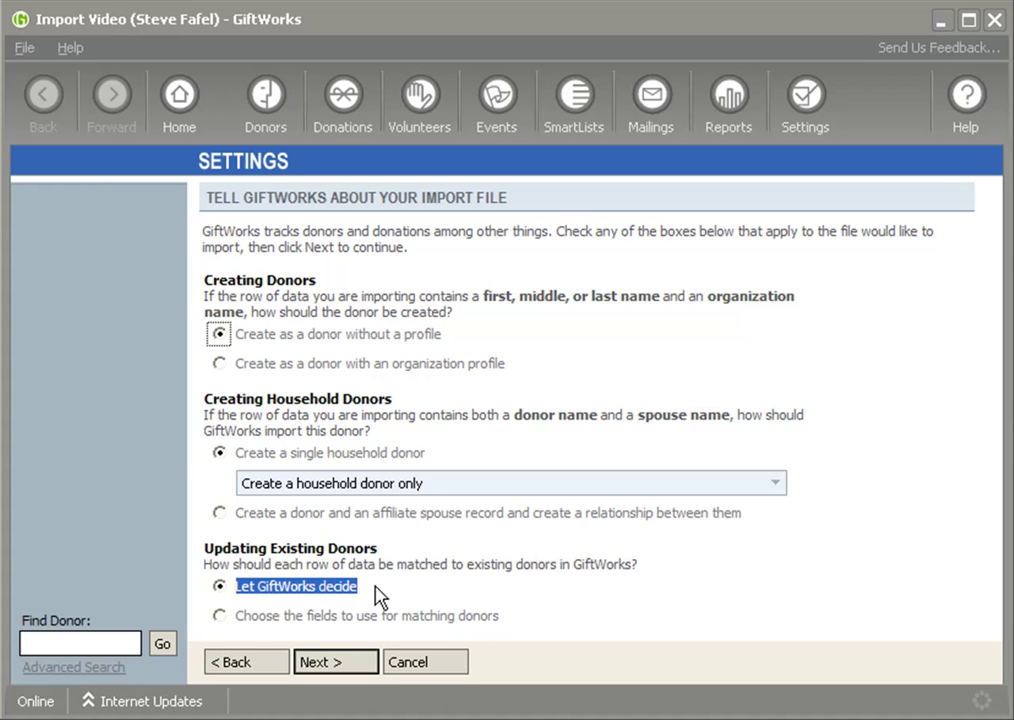
{"action": "left_click_drag", "start_coordinate": [204, 548], "coordinate": [633, 565]}
{"action": "left_click", "coordinate": [256, 586]}
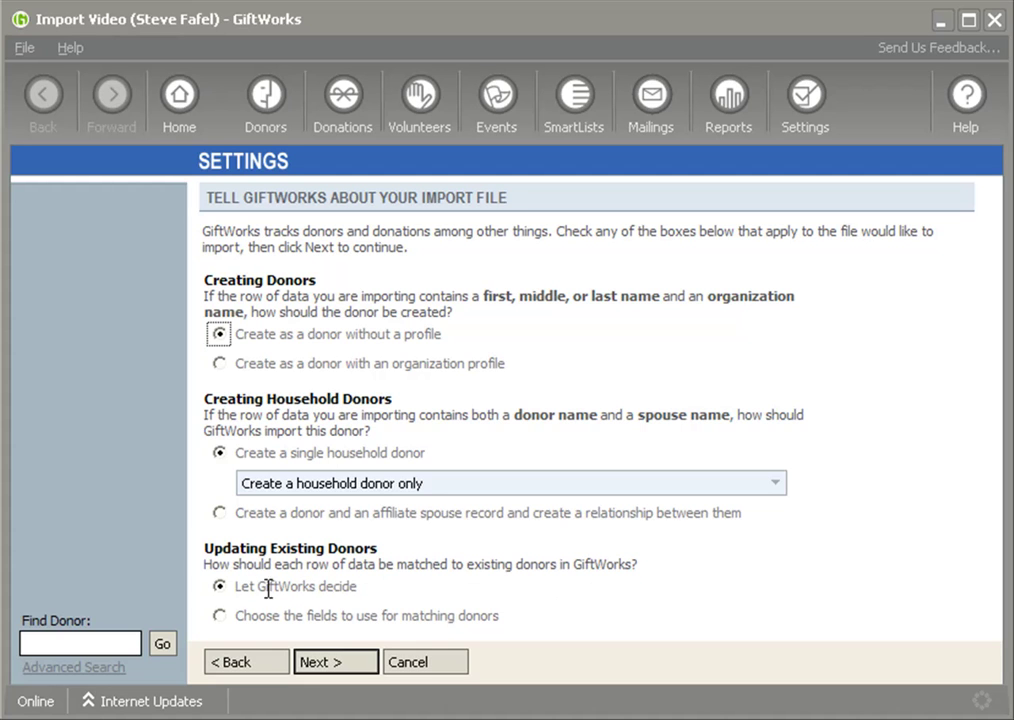
{"action": "left_click_drag", "start_coordinate": [238, 586], "coordinate": [355, 598]}
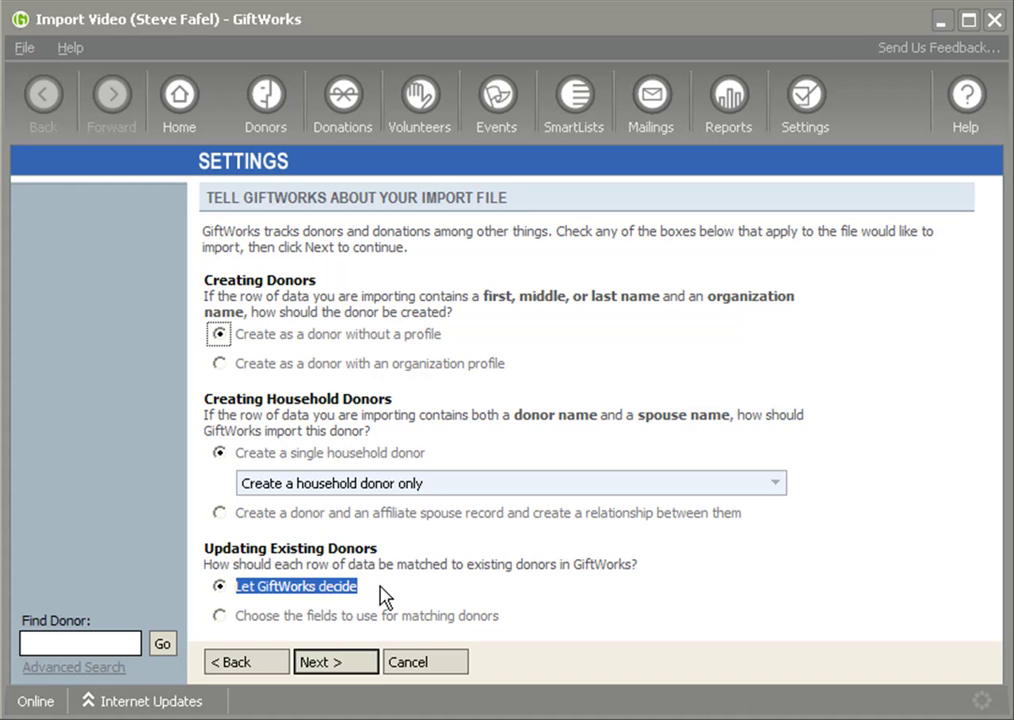
Step: Look at the field assignment page, return to the import options, and view their help topic
{"action": "left_click", "coordinate": [328, 667]}
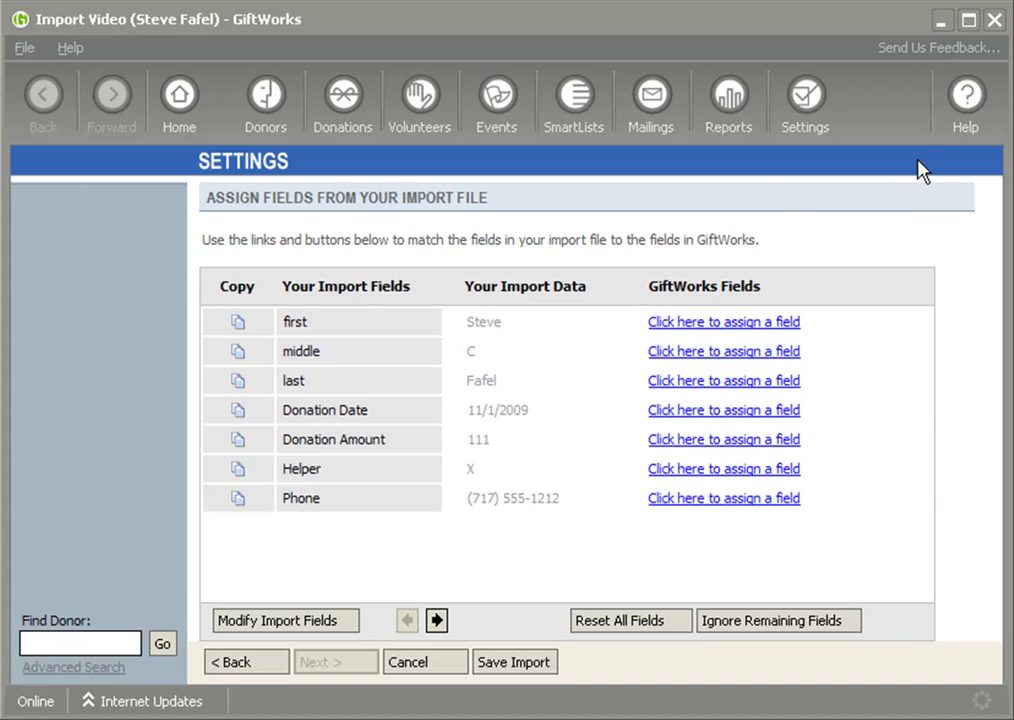
{"action": "left_click", "coordinate": [282, 656]}
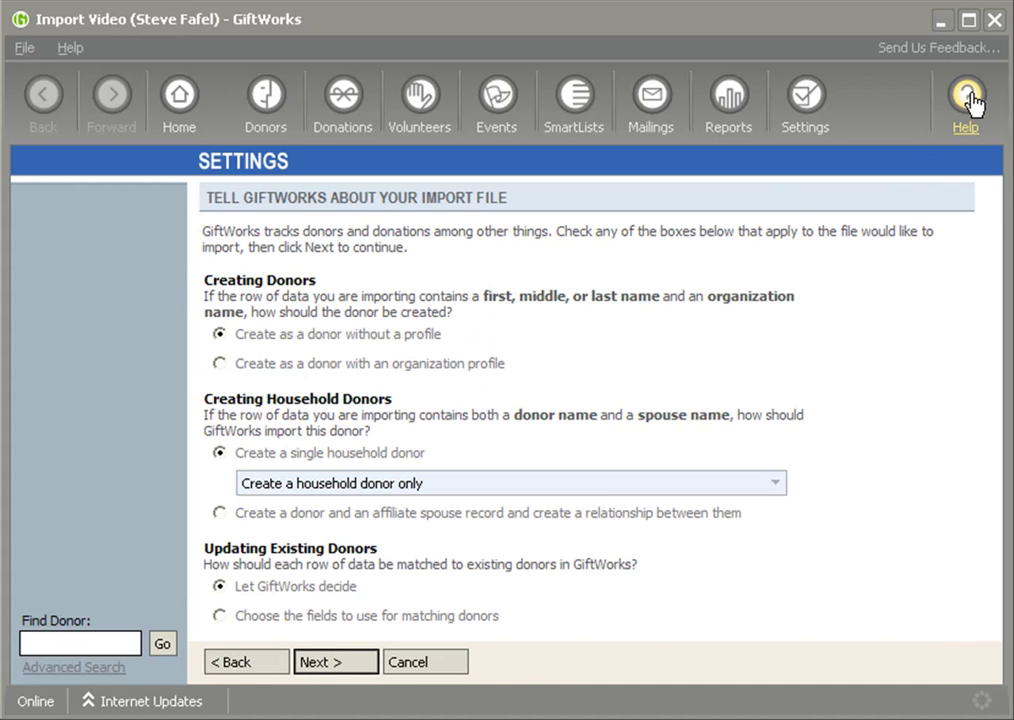
{"action": "left_click", "coordinate": [966, 100]}
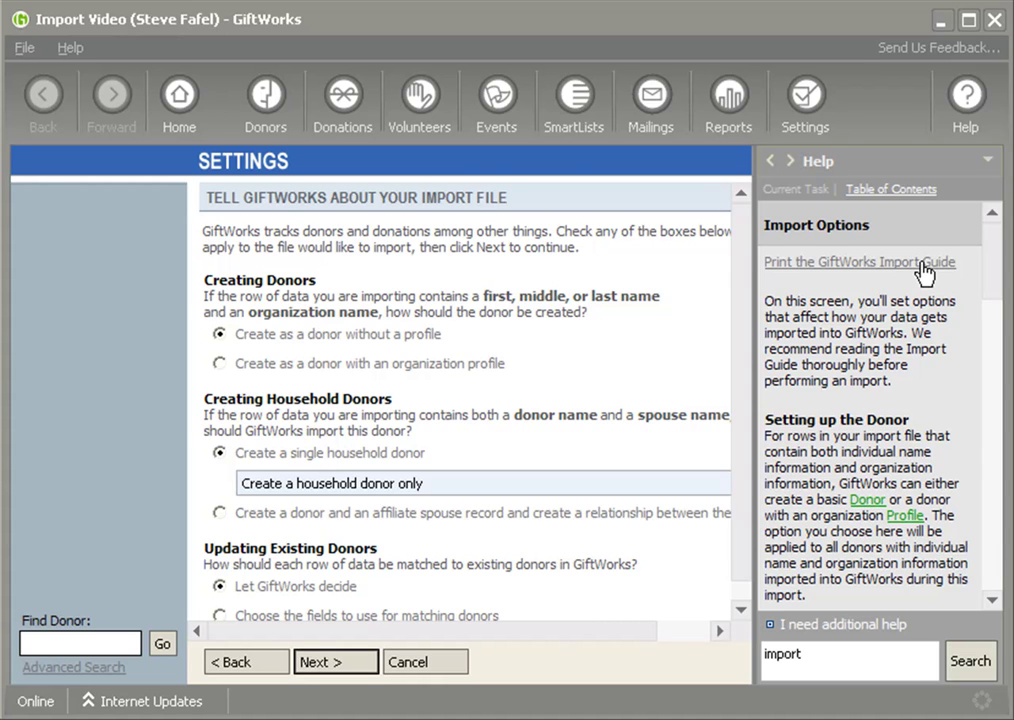
{"action": "left_click", "coordinate": [970, 112]}
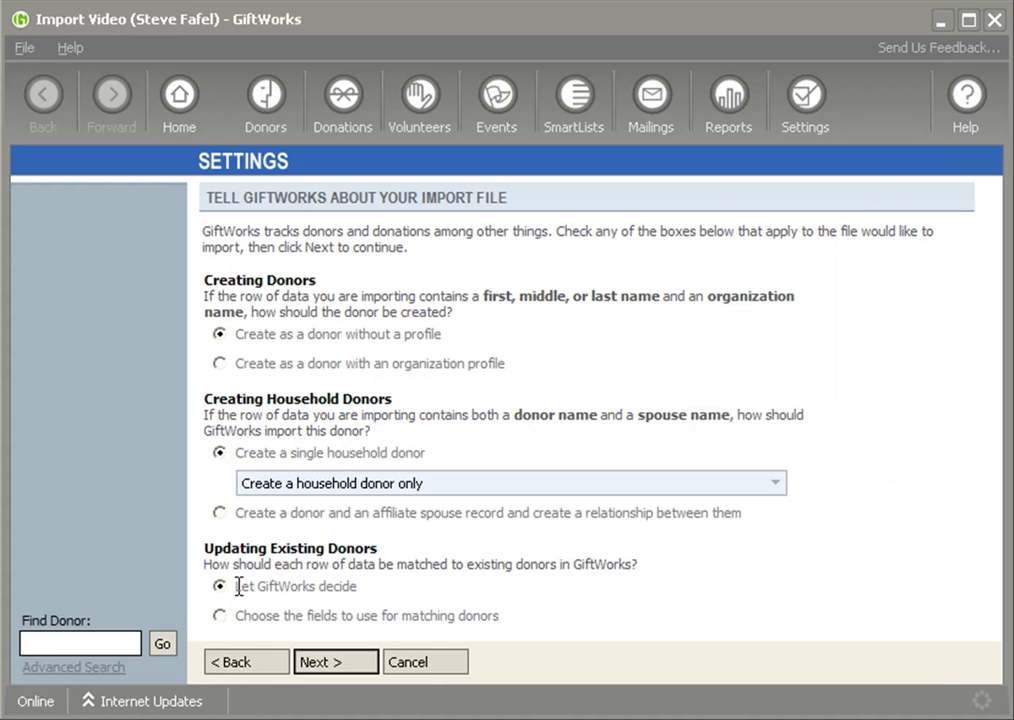
Step: Keep Let GiftWorks decide for matching, continue to field assignment, and map first, middle and last to the donor's First, Middle and Last Name
{"action": "left_click_drag", "start_coordinate": [238, 587], "coordinate": [357, 587]}
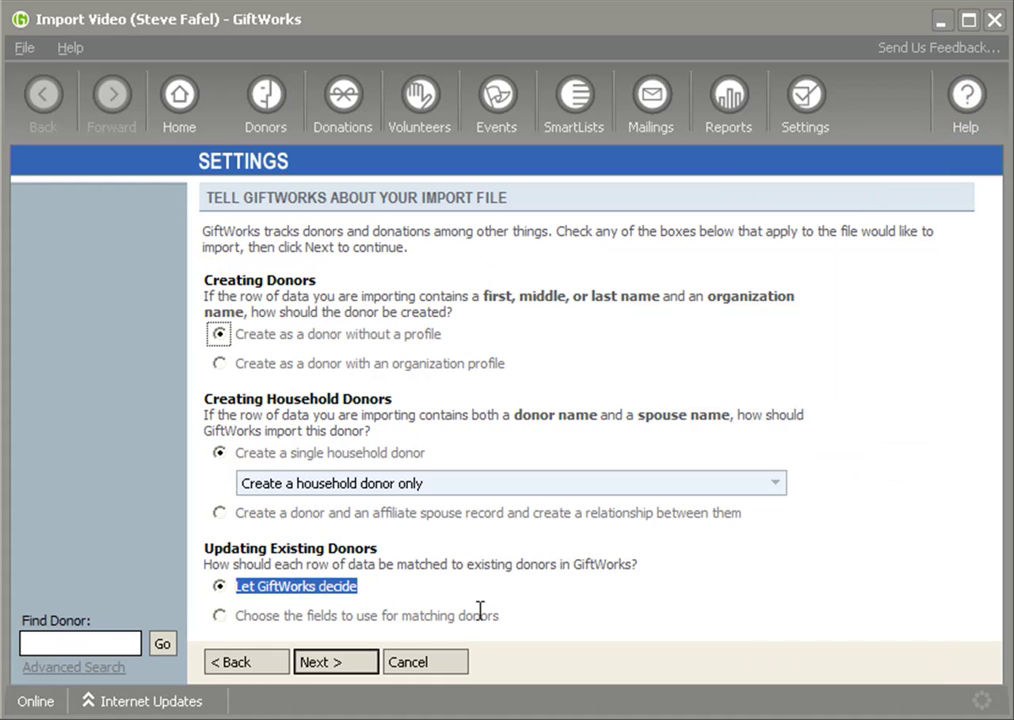
{"action": "left_click", "coordinate": [352, 670]}
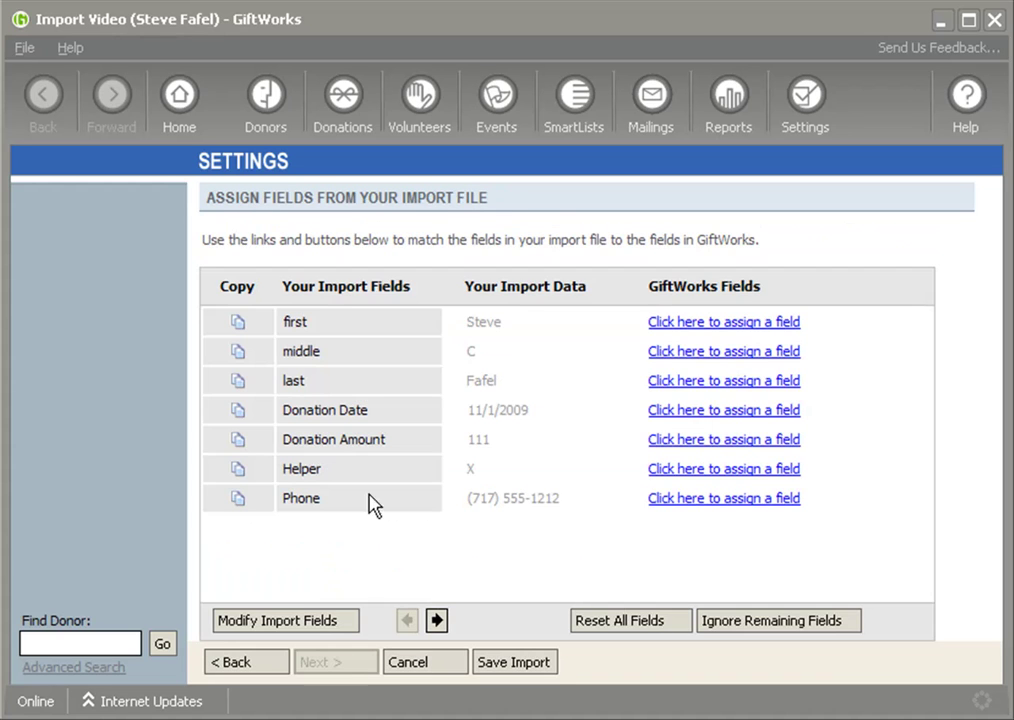
{"action": "left_click", "coordinate": [727, 323]}
{"action": "mouse_move", "coordinate": [757, 382]}
{"action": "left_click", "coordinate": [955, 455]}
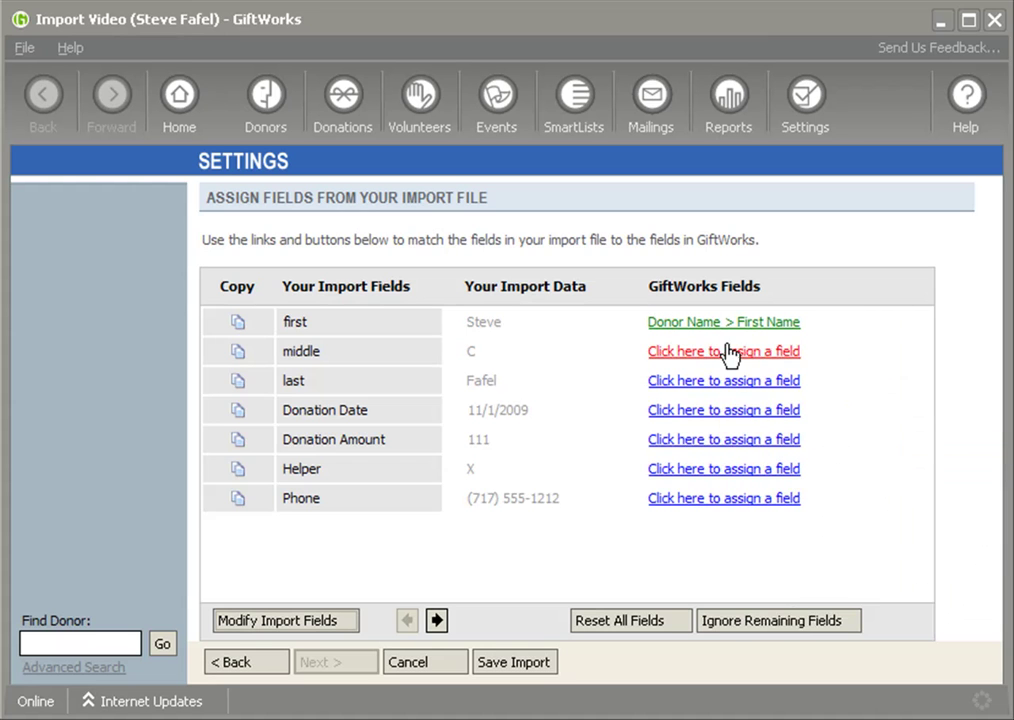
{"action": "left_click", "coordinate": [738, 351]}
{"action": "mouse_move", "coordinate": [750, 408]}
{"action": "left_click", "coordinate": [930, 490]}
{"action": "left_click", "coordinate": [718, 383]}
{"action": "mouse_move", "coordinate": [735, 450]}
{"action": "left_click", "coordinate": [900, 555]}
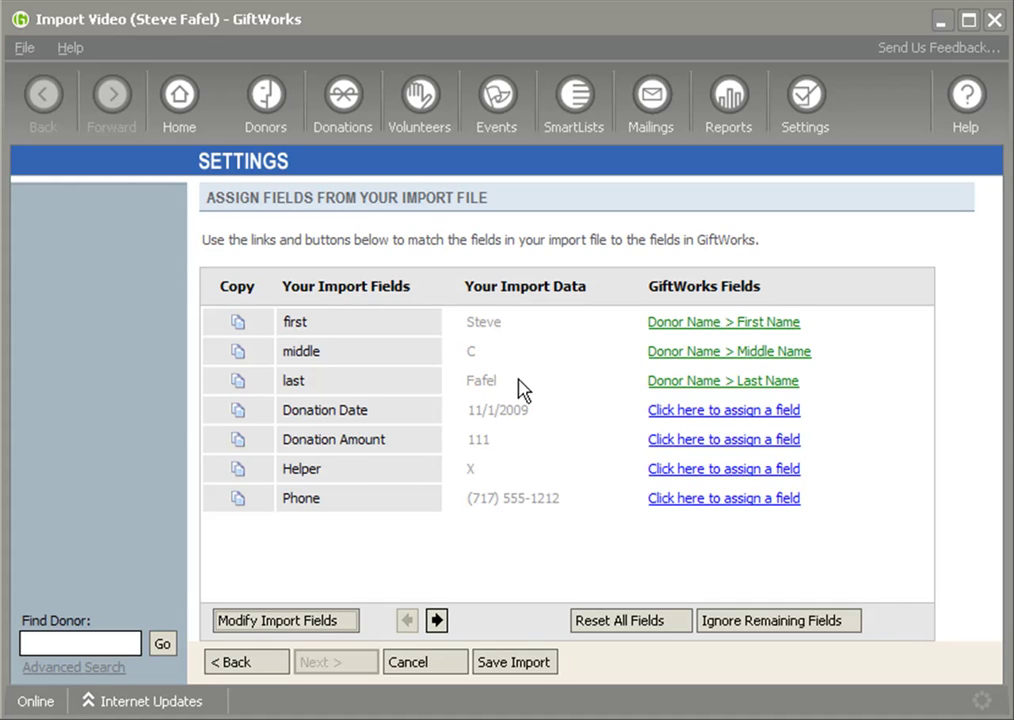
Step: Assign the Donation Date field to Donation 1 Date and the Donation Amount field to Donation 1 Amount
{"action": "left_click_drag", "start_coordinate": [467, 323], "coordinate": [521, 323]}
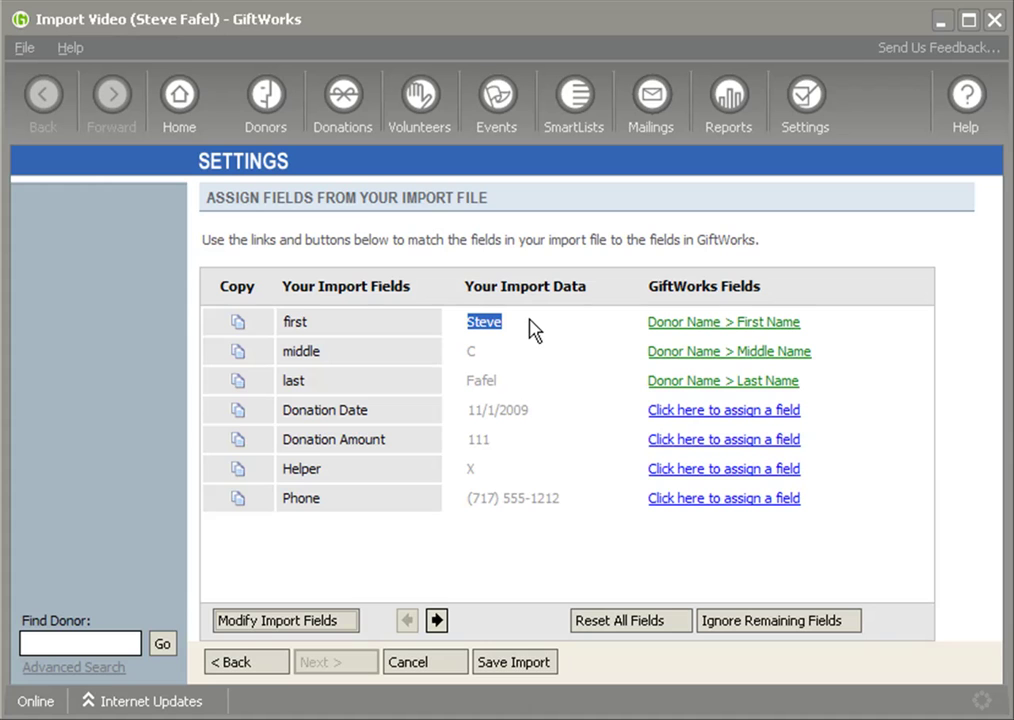
{"action": "left_click", "coordinate": [469, 323]}
{"action": "left_click", "coordinate": [684, 418]}
{"action": "mouse_move", "coordinate": [849, 611]}
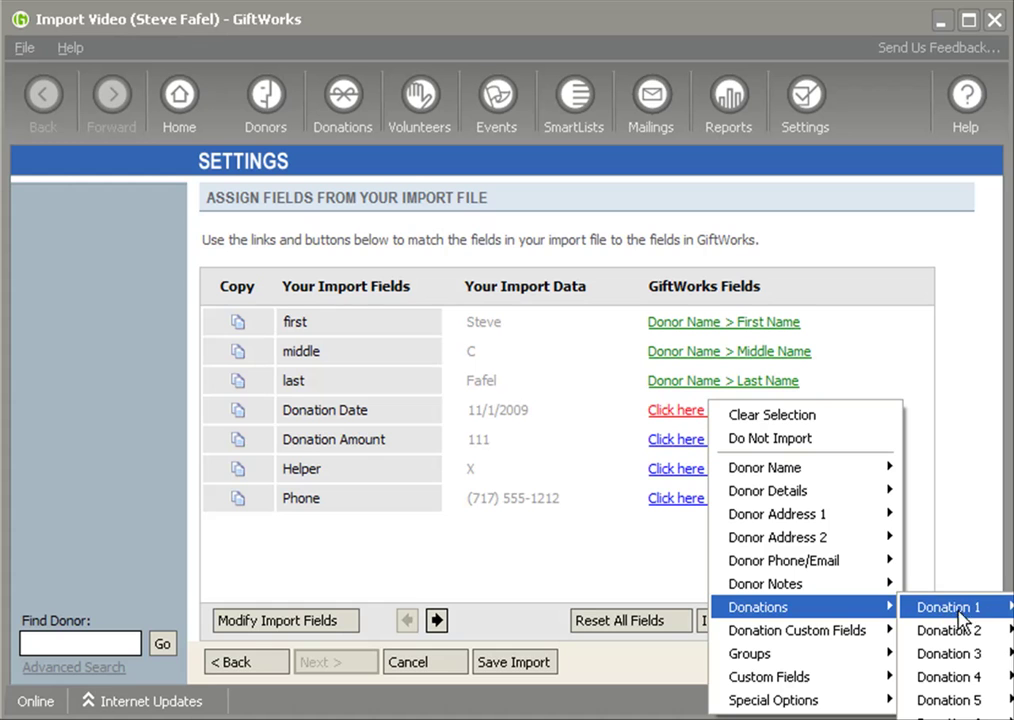
{"action": "left_click", "coordinate": [1008, 607]}
{"action": "left_click", "coordinate": [729, 442]}
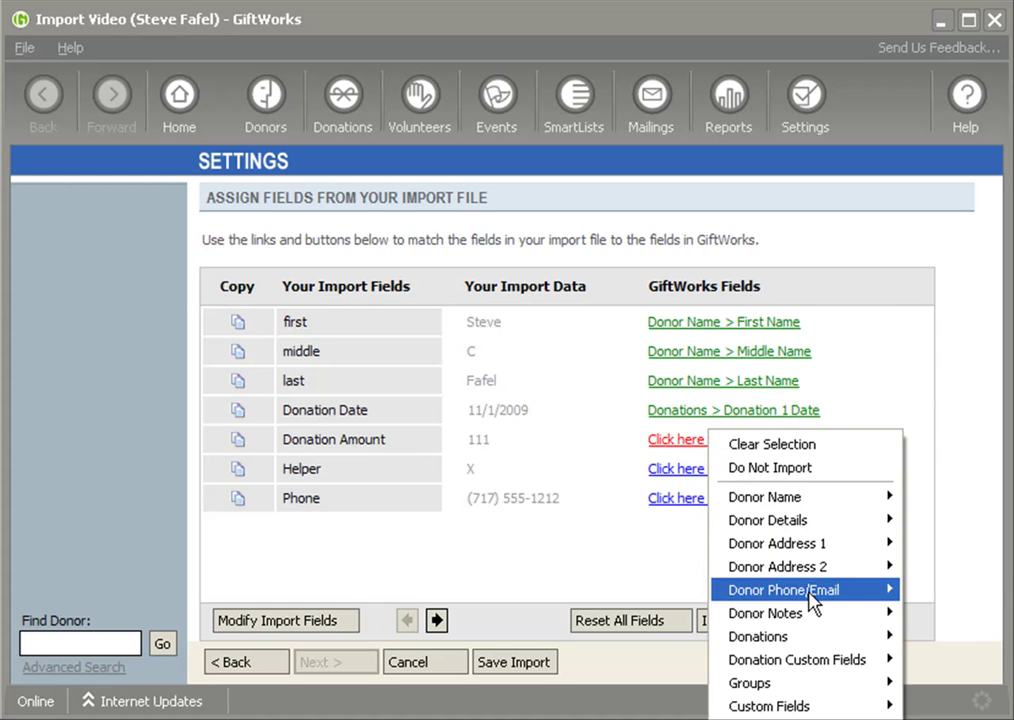
{"action": "mouse_move", "coordinate": [800, 636]}
{"action": "left_click", "coordinate": [985, 312]}
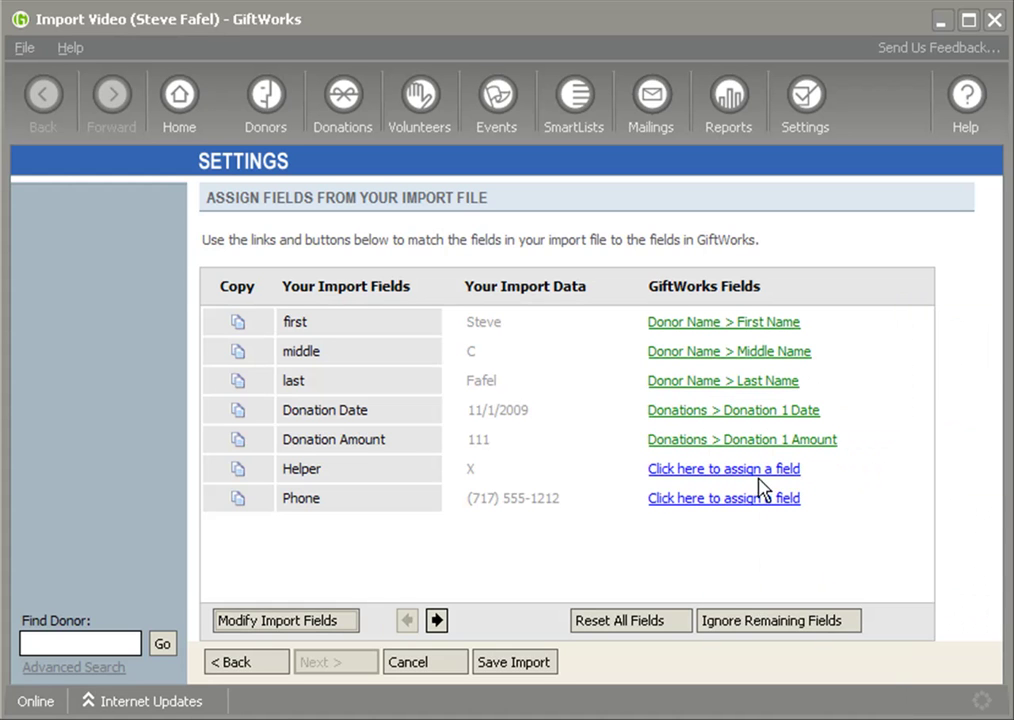
Step: Assign the Helper field to a new donor group named Helper, leaving its description blank
{"action": "left_click", "coordinate": [677, 472]}
{"action": "mouse_move", "coordinate": [890, 711]}
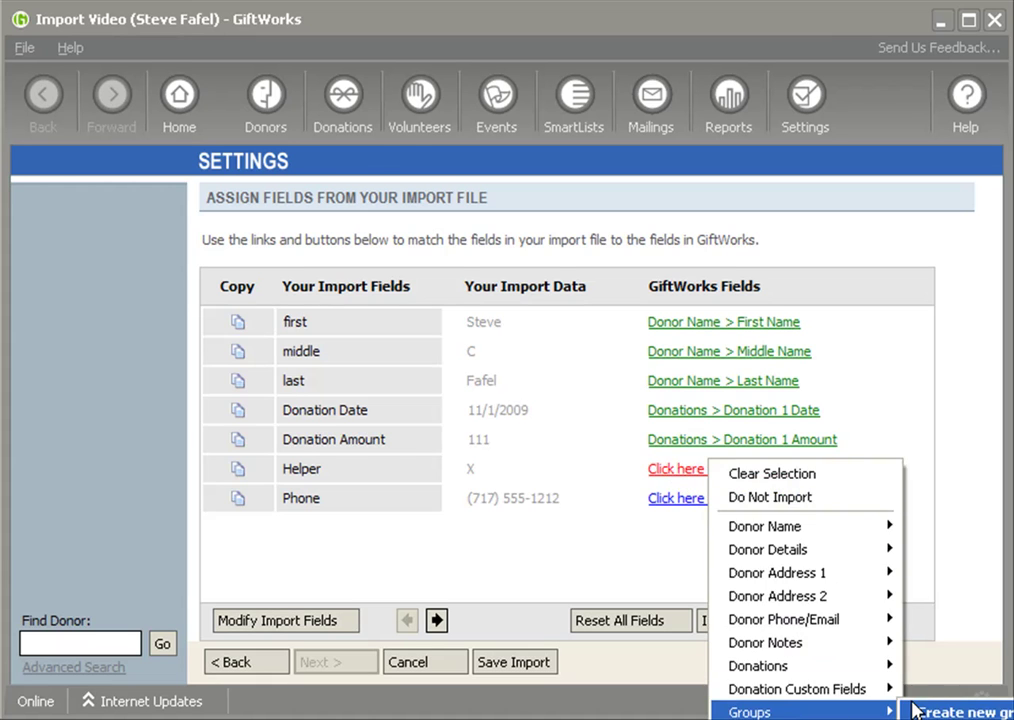
{"action": "left_click", "coordinate": [935, 711]}
{"action": "left_click", "coordinate": [360, 340]}
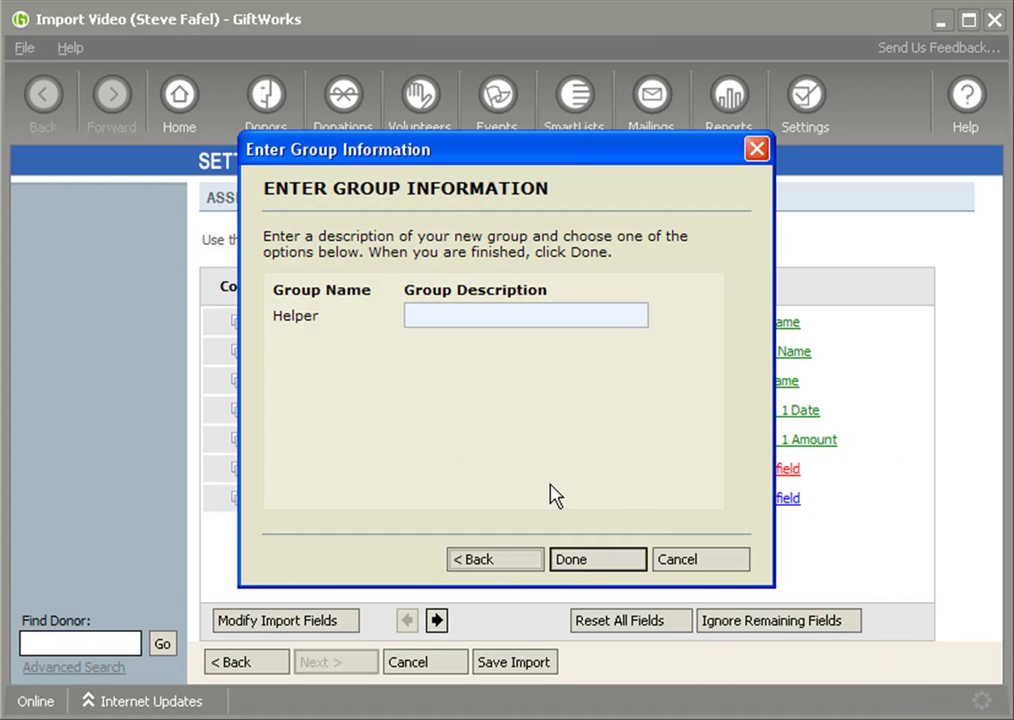
{"action": "left_click", "coordinate": [584, 560]}
Step: Assign the Phone field to the donor's Home Phone
{"action": "left_click", "coordinate": [684, 500]}
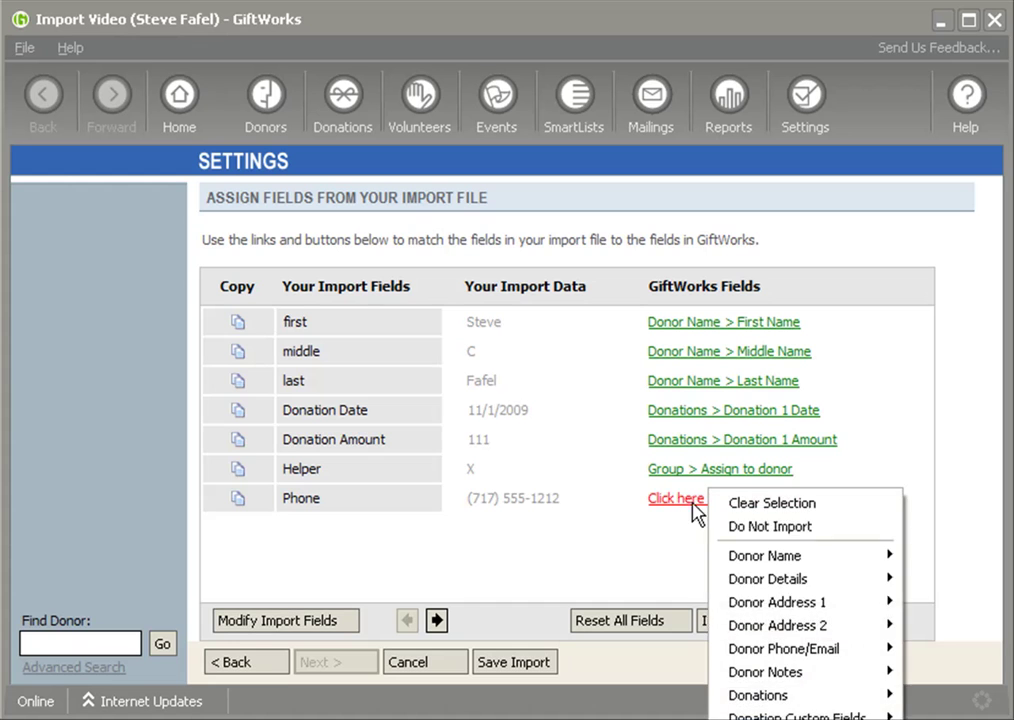
{"action": "mouse_move", "coordinate": [797, 715]}
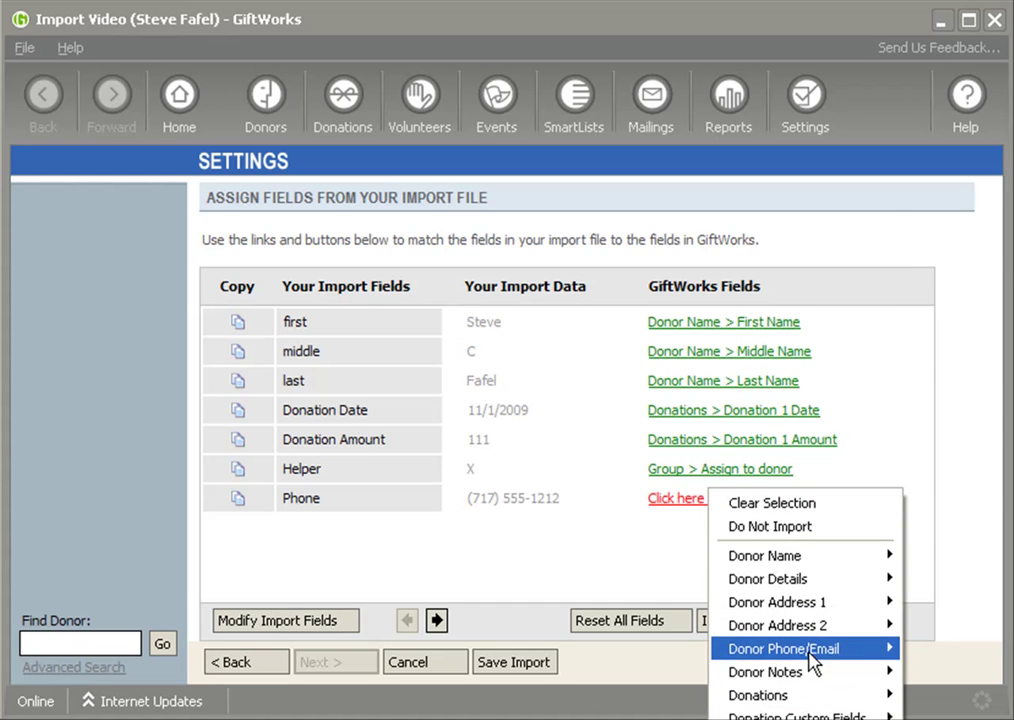
{"action": "mouse_move", "coordinate": [800, 650]}
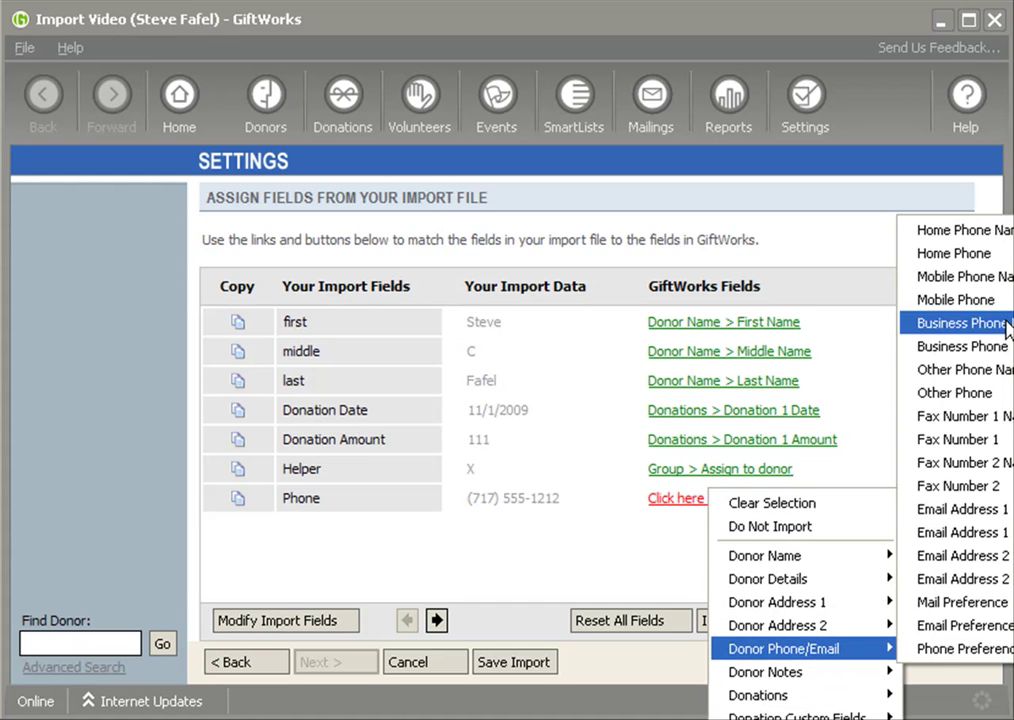
{"action": "left_click", "coordinate": [990, 254]}
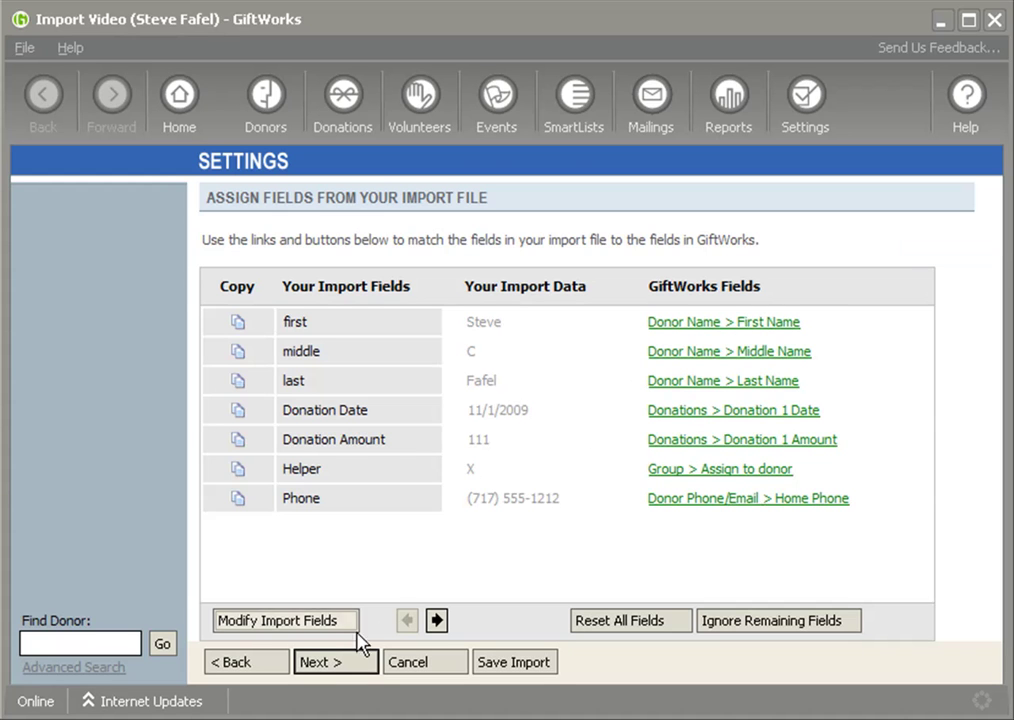
Step: Go back to review the Let GiftWorks decide matching option, and return to the field assignments
{"action": "left_click", "coordinate": [268, 663]}
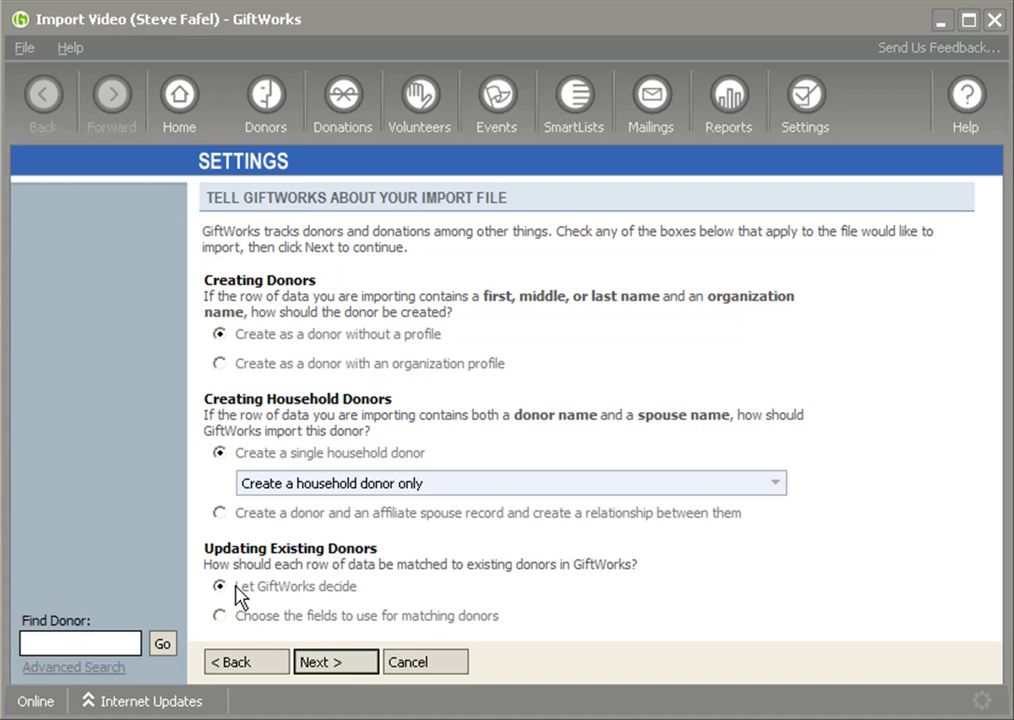
{"action": "left_click_drag", "start_coordinate": [238, 588], "coordinate": [369, 585]}
{"action": "left_click", "coordinate": [366, 662]}
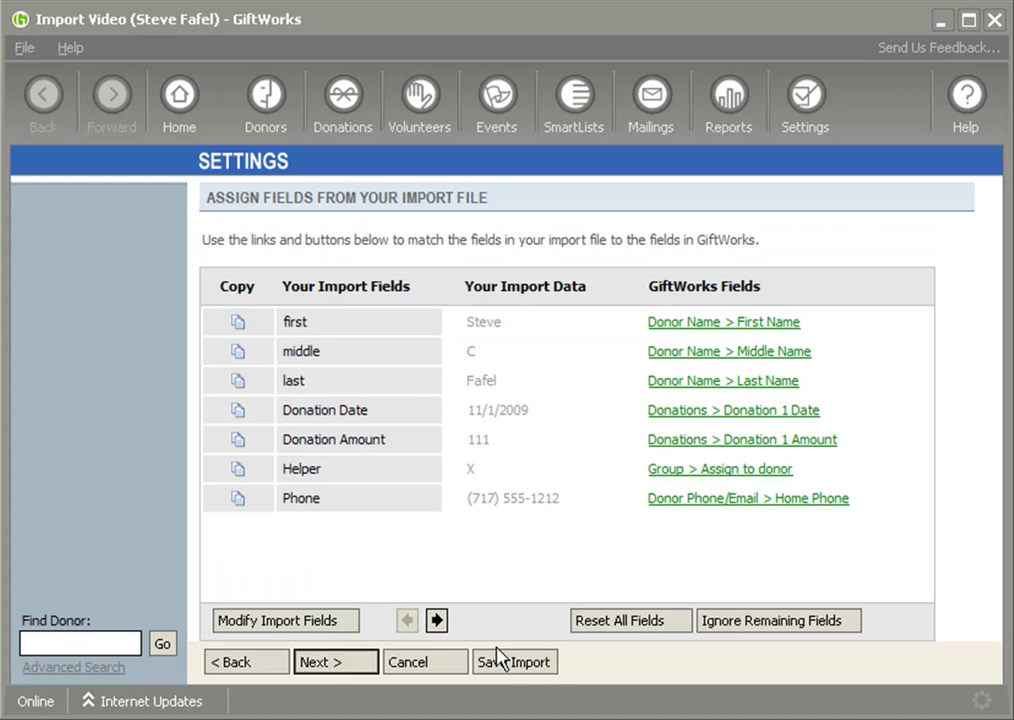
Step: Continue past the mapping errors and warnings review and run a test import of the file
{"action": "left_click", "coordinate": [340, 668]}
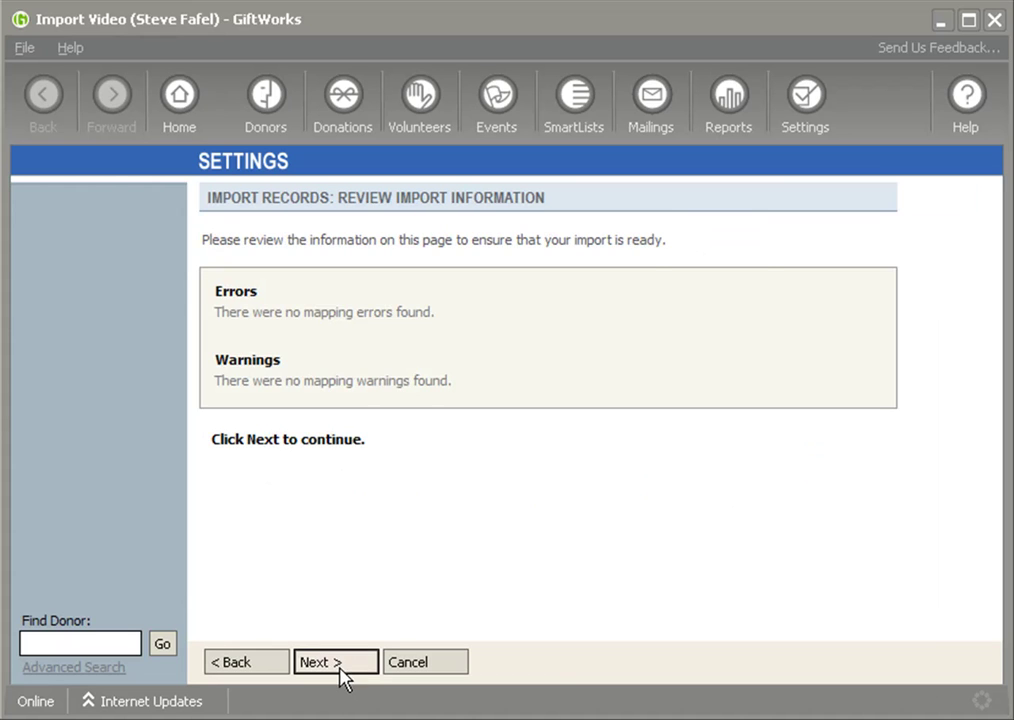
{"action": "left_click", "coordinate": [349, 668]}
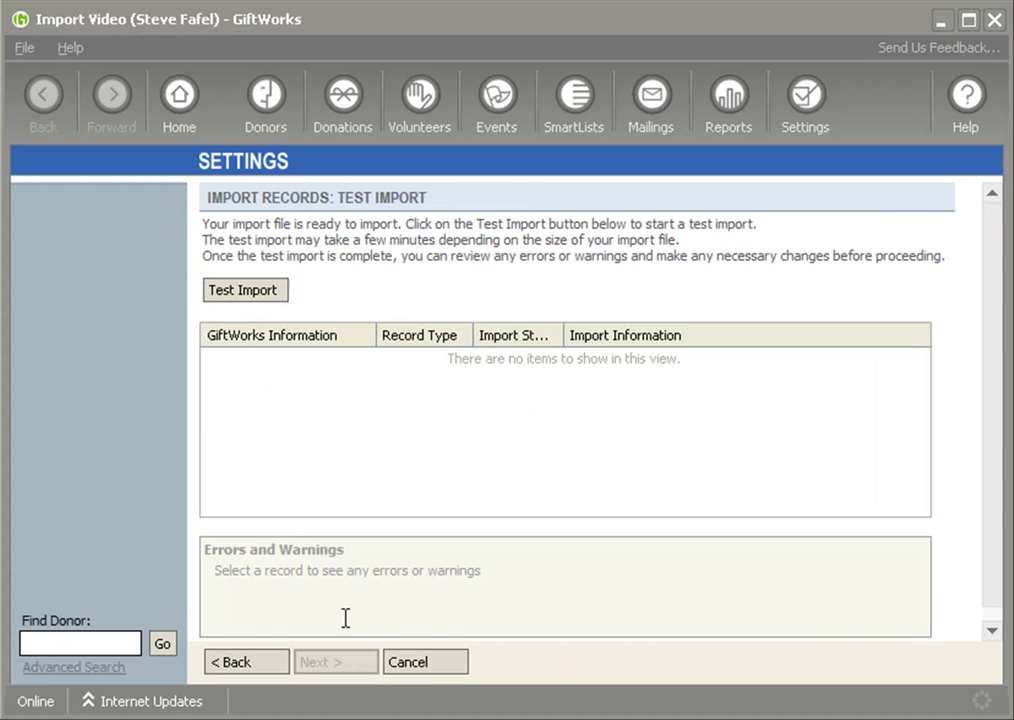
{"action": "left_click", "coordinate": [262, 296]}
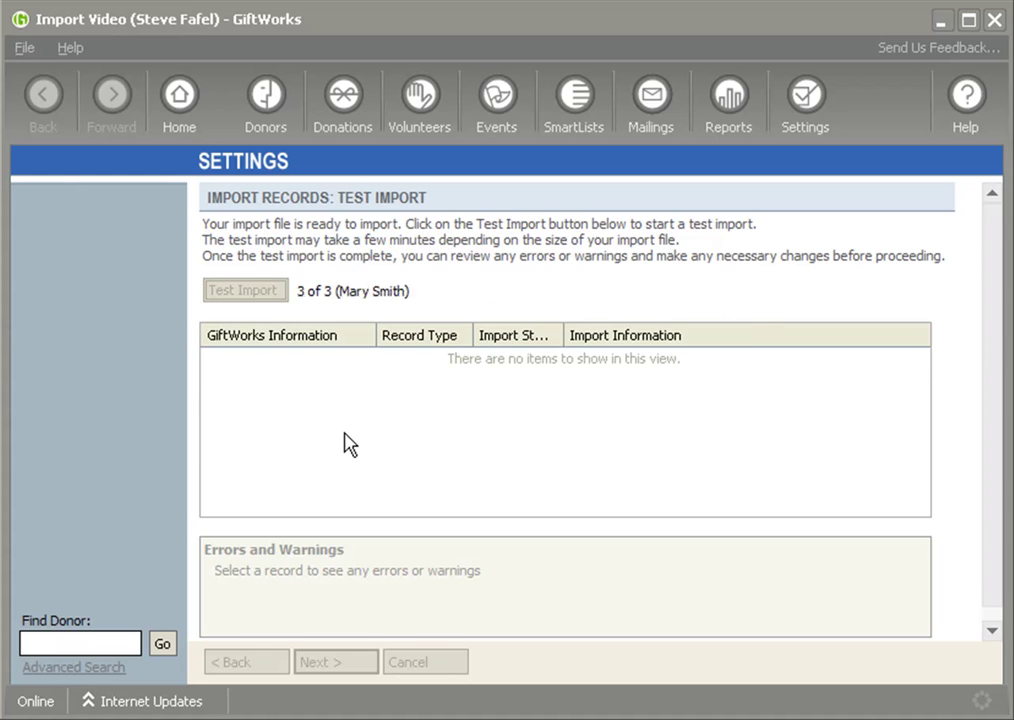
{"action": "left_click", "coordinate": [645, 446]}
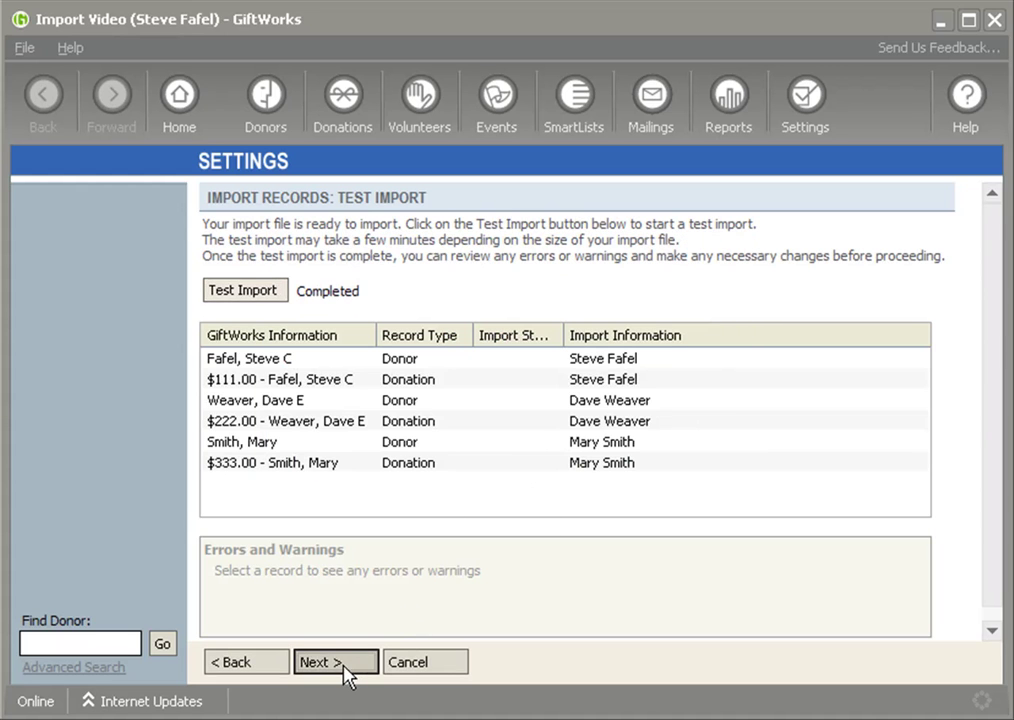
Step: Proceed from the test results and complete the import into GiftWorks, confirming the import
{"action": "left_click", "coordinate": [345, 670]}
{"action": "left_click", "coordinate": [265, 293]}
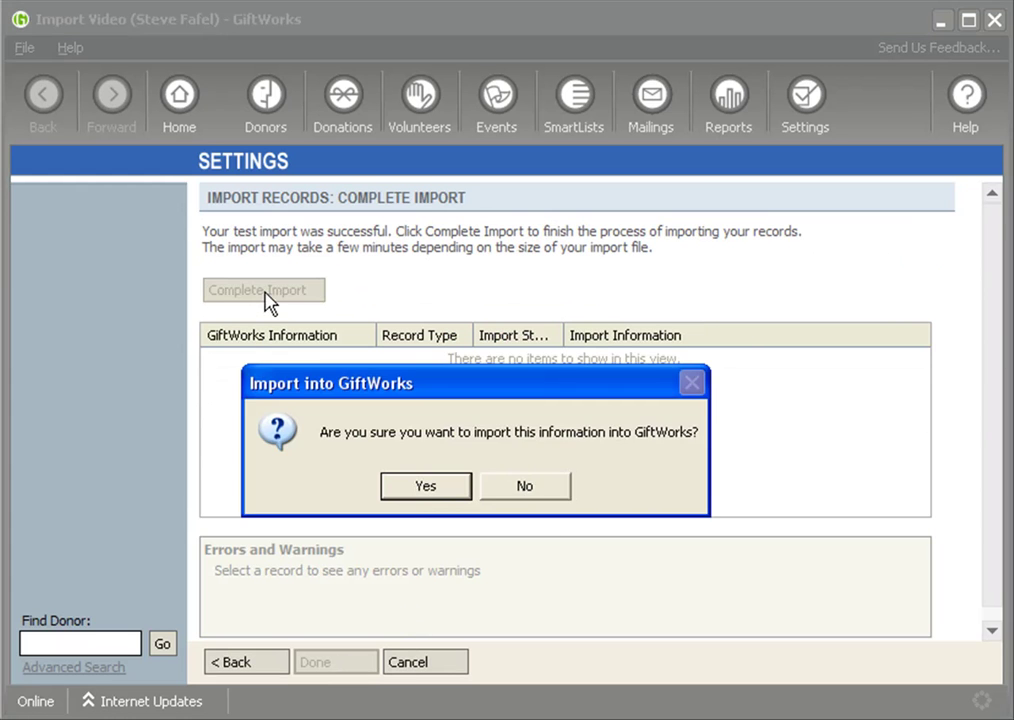
{"action": "left_click", "coordinate": [425, 485]}
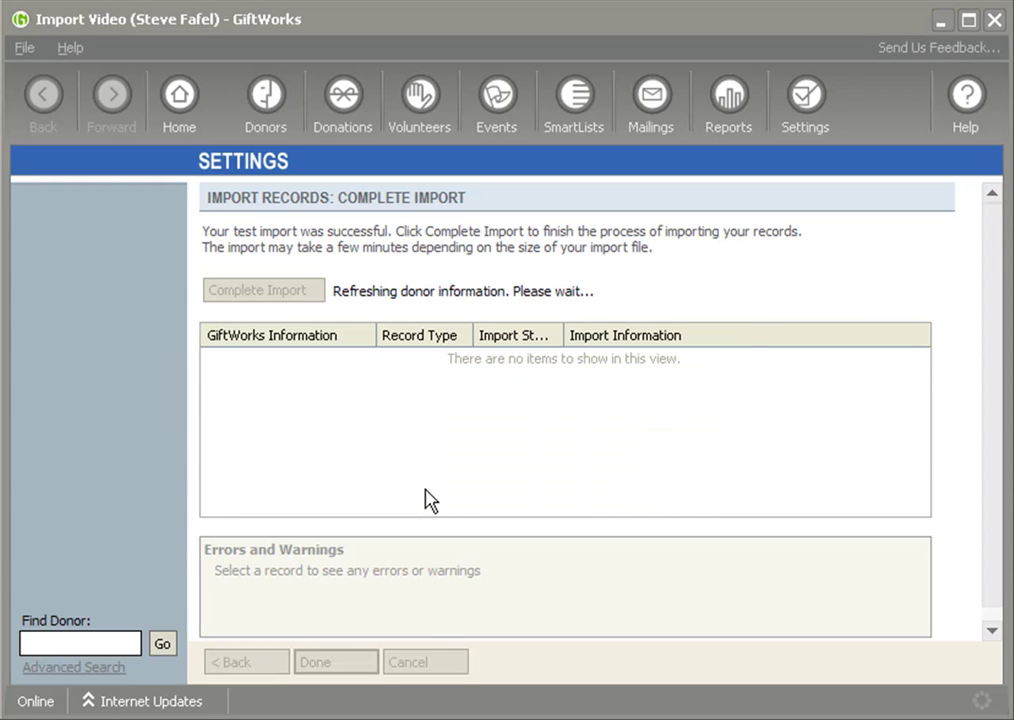
{"action": "left_click", "coordinate": [668, 449]}
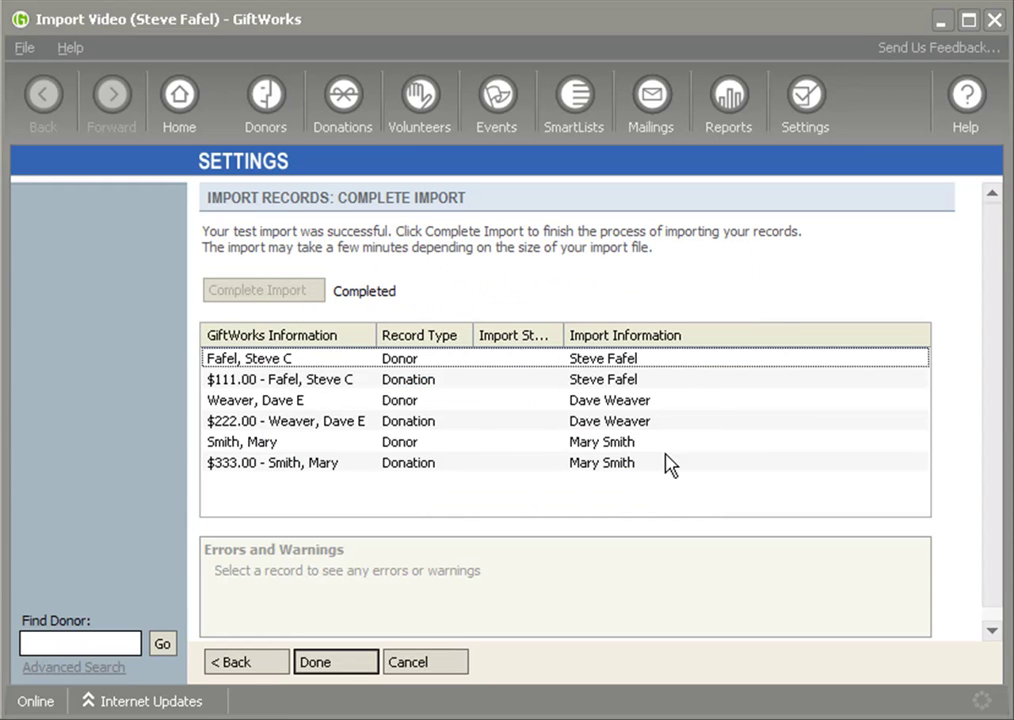
Step: Check the first donor and the $111.00 donation for errors and warnings, and finish the import wizard
{"action": "left_click", "coordinate": [290, 360]}
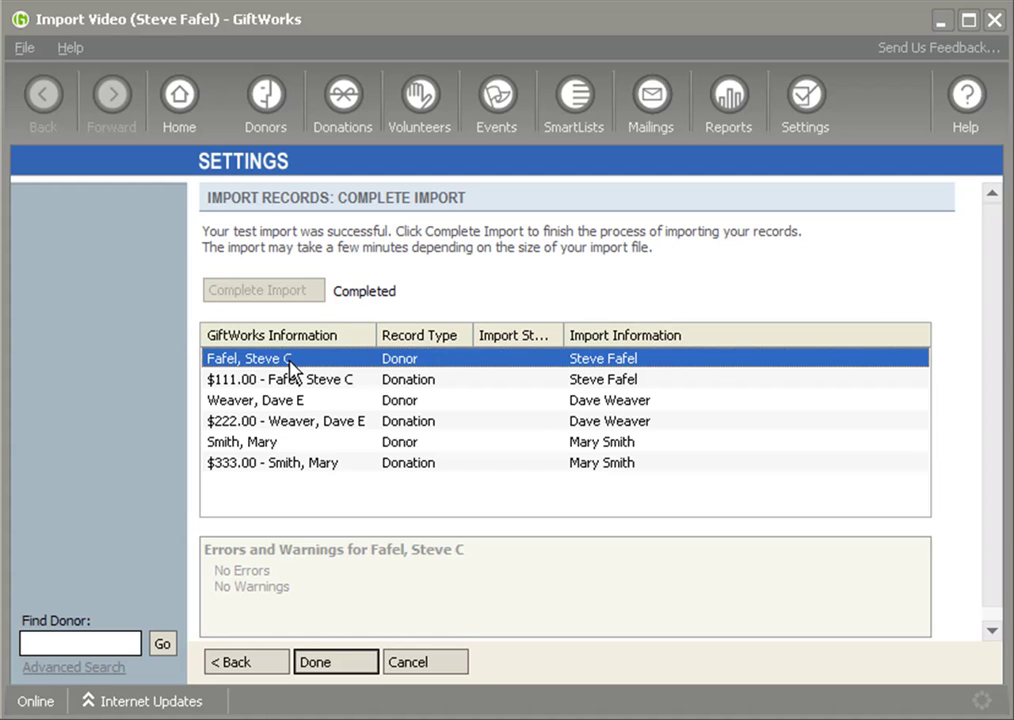
{"action": "left_click", "coordinate": [307, 383]}
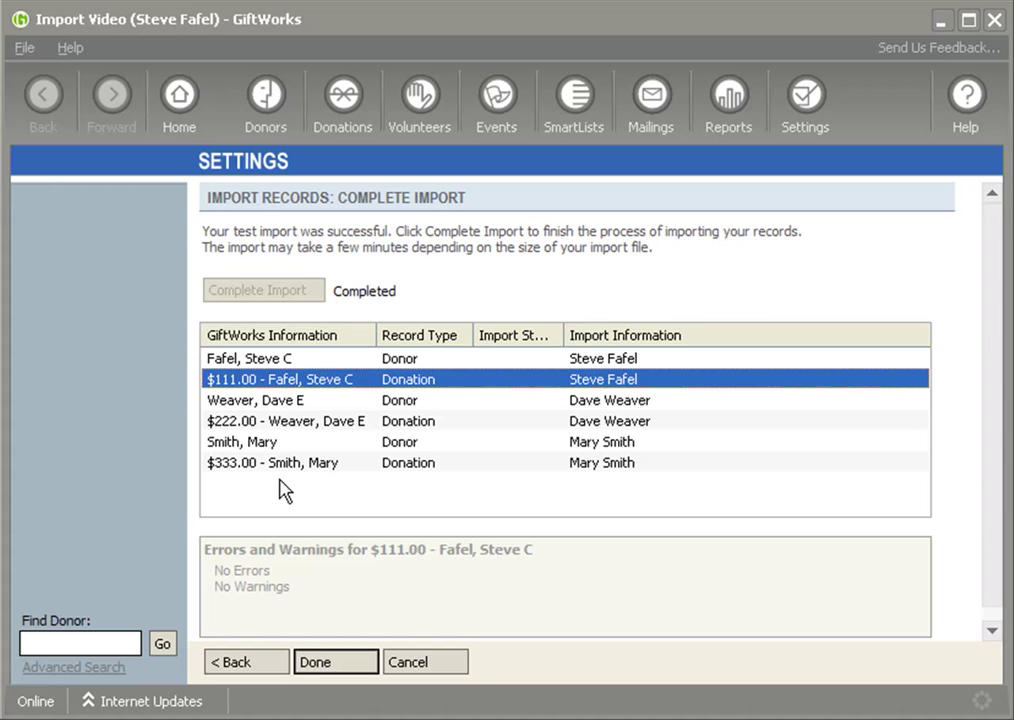
{"action": "left_click", "coordinate": [283, 358]}
{"action": "left_click", "coordinate": [340, 663]}
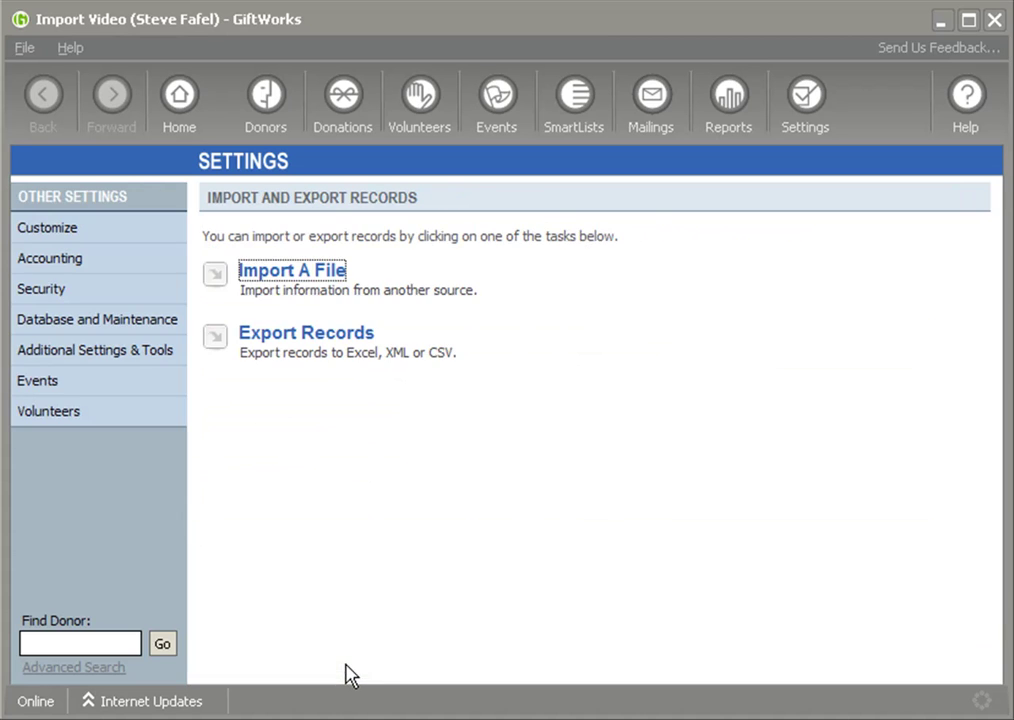
Step: Go to the Donors dashboard and open the record of the donor whose last donation is $111.00
{"action": "left_click", "coordinate": [272, 106]}
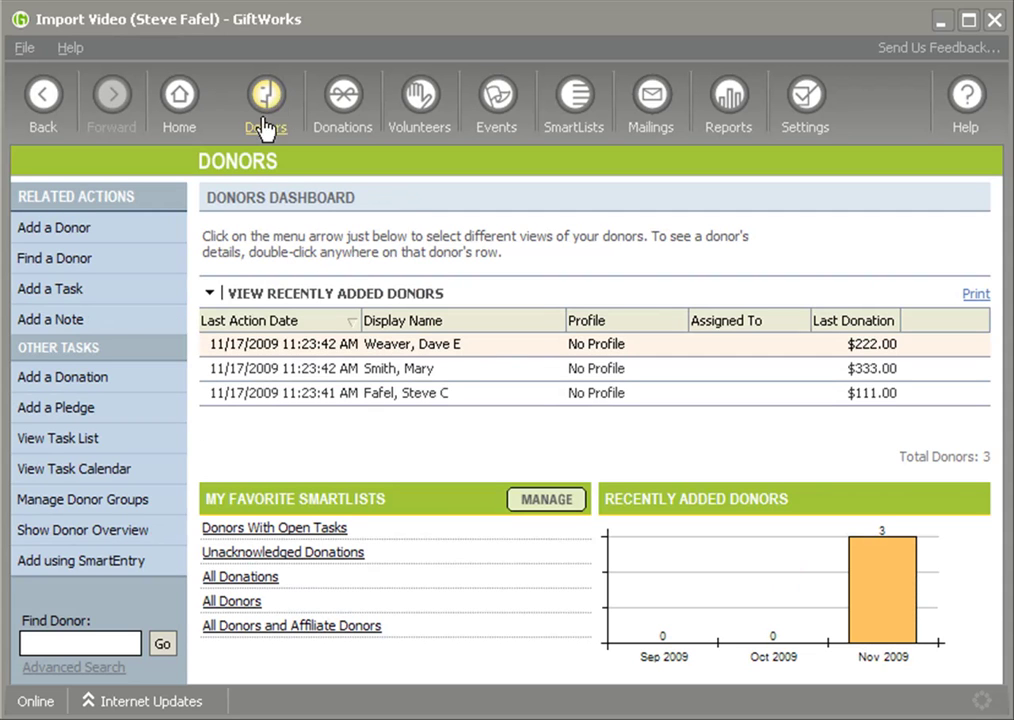
{"action": "left_click", "coordinate": [439, 372]}
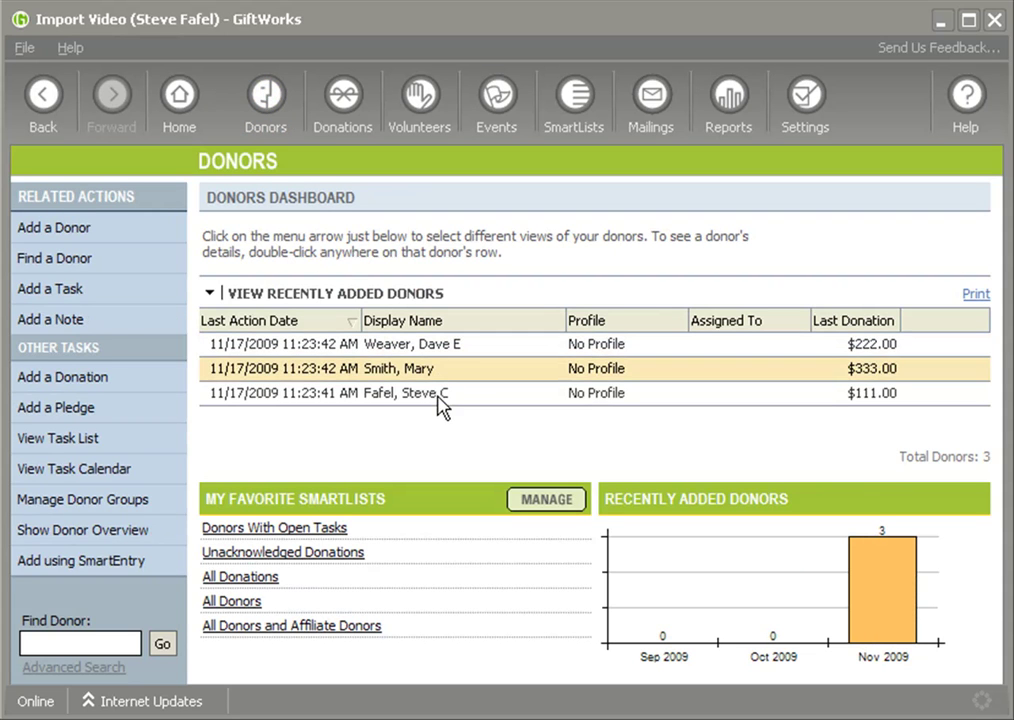
{"action": "left_click", "coordinate": [452, 393]}
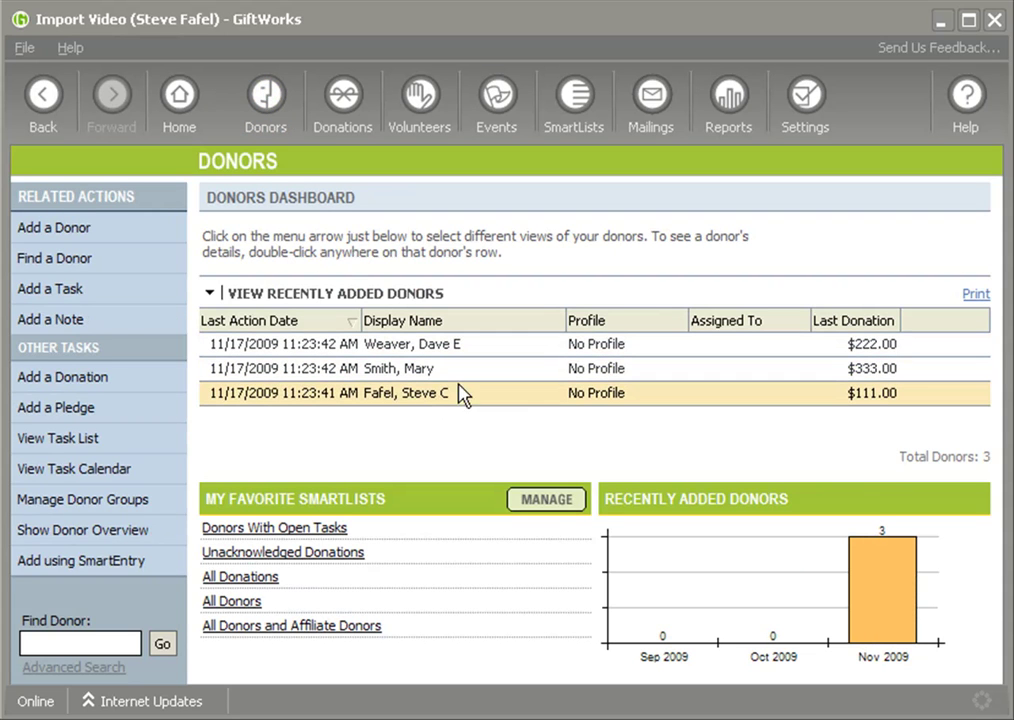
{"action": "double_click", "coordinate": [388, 393]}
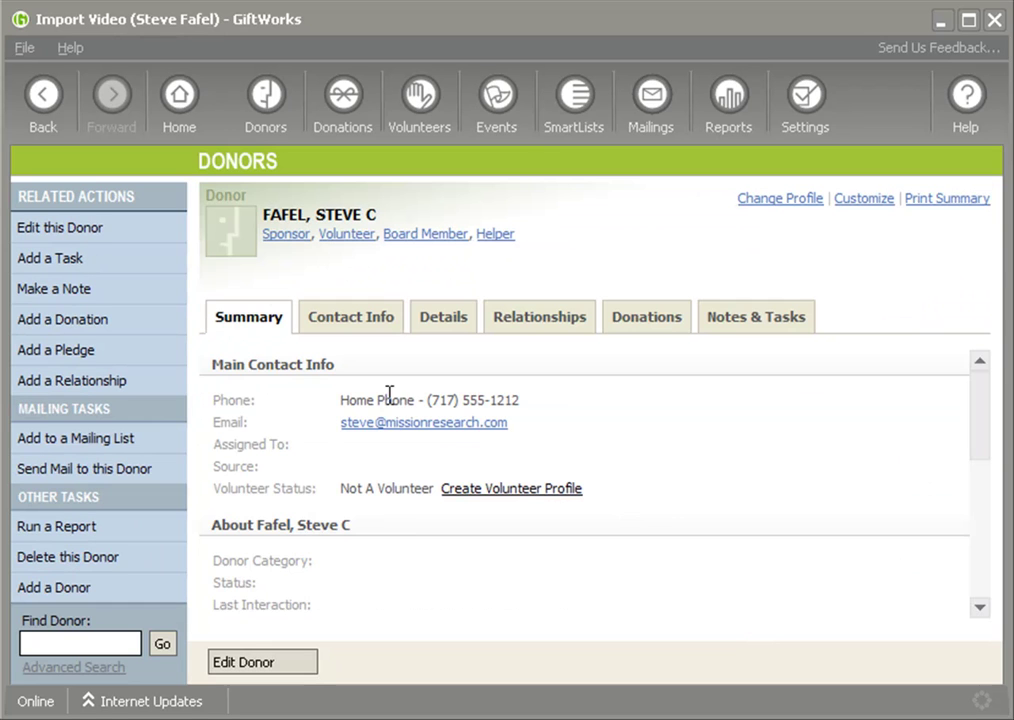
Step: Examine the donor's home phone in the summary, and look through the contact info and details, including group membership
{"action": "left_click_drag", "start_coordinate": [341, 401], "coordinate": [539, 410]}
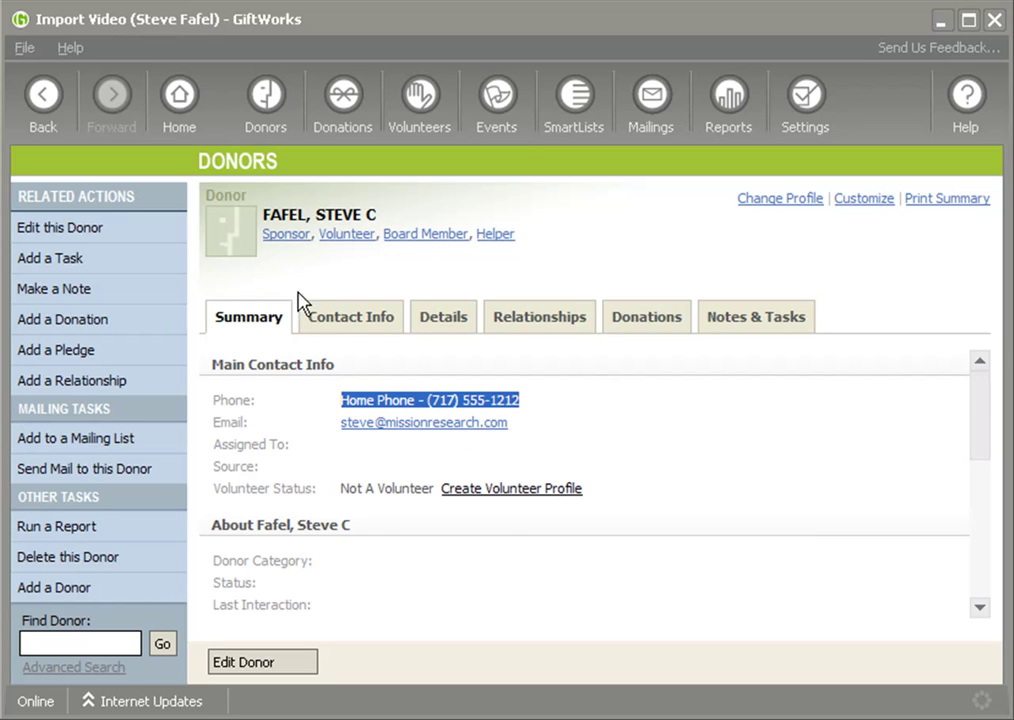
{"action": "scroll", "coordinate": [985, 472], "scroll_direction": "down", "scroll_amount": 1}
{"action": "scroll", "coordinate": [985, 472], "scroll_direction": "up", "scroll_amount": 1}
{"action": "left_click_drag", "start_coordinate": [346, 406], "coordinate": [558, 407]}
{"action": "left_click", "coordinate": [368, 333]}
{"action": "left_click", "coordinate": [430, 328]}
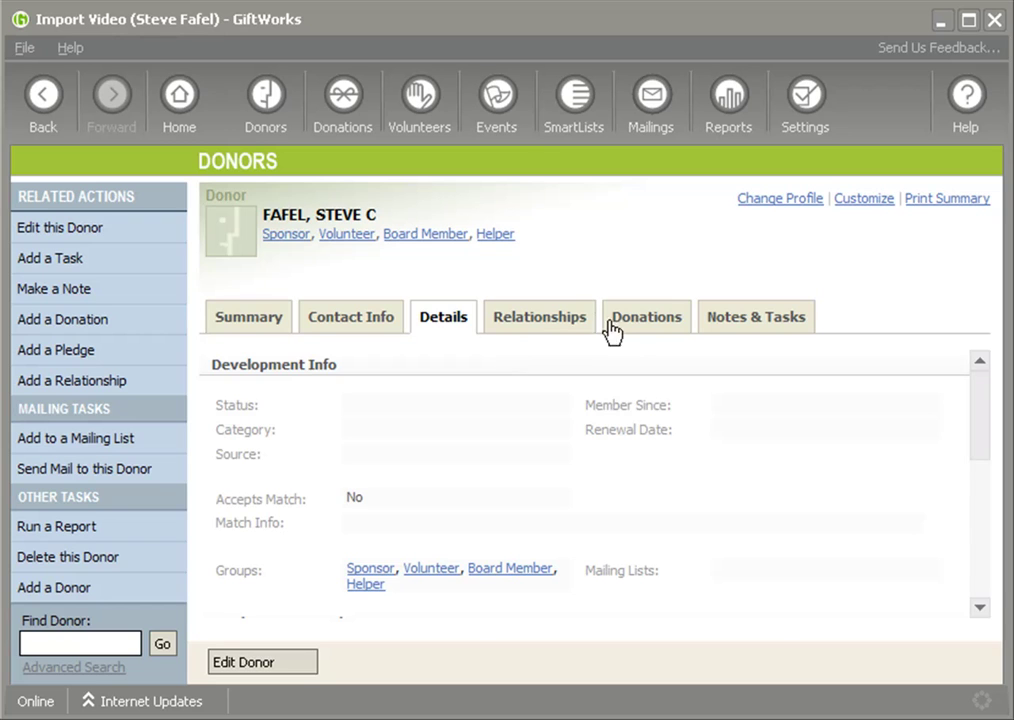
Step: Review the donor's donation list for the $111.00 gift, and return to the Donors dashboard
{"action": "left_click", "coordinate": [647, 328]}
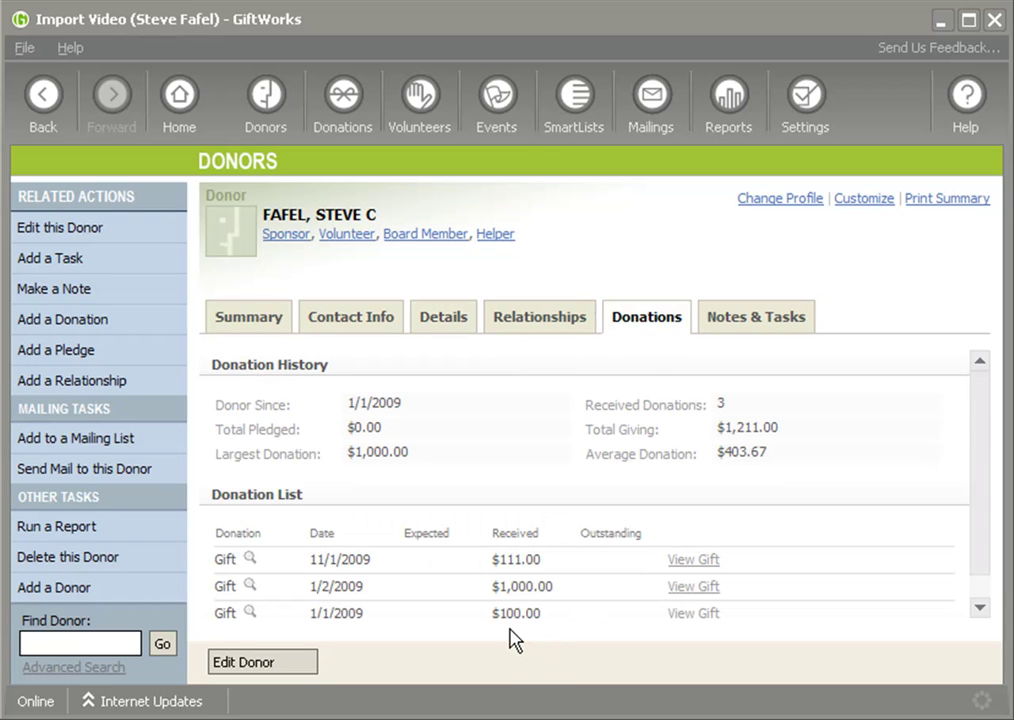
{"action": "left_click_drag", "start_coordinate": [498, 559], "coordinate": [593, 589]}
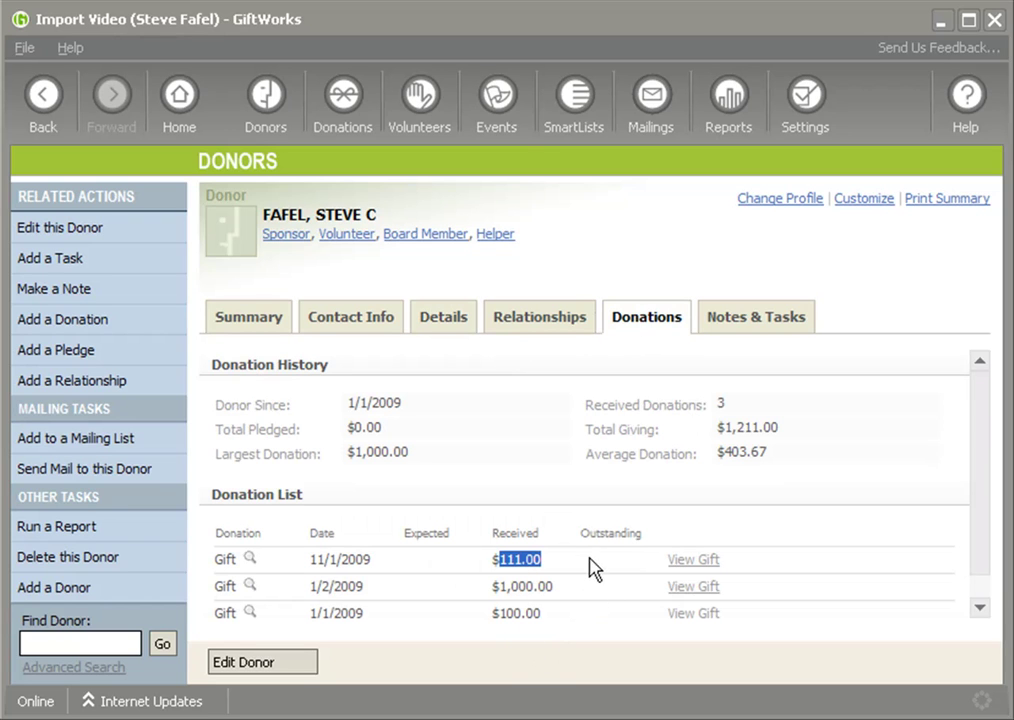
{"action": "left_click", "coordinate": [272, 108]}
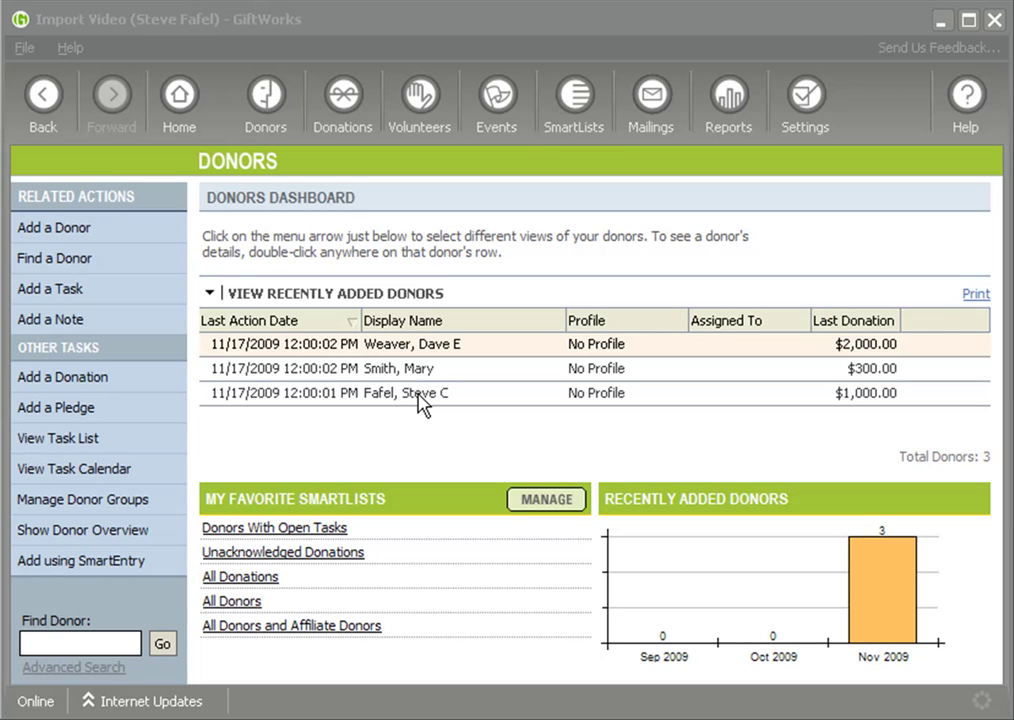
Step: Open the record of the donor whose last donation is $1,000.00 and look through the summary and details down to the custom fields
{"action": "left_click", "coordinate": [420, 400]}
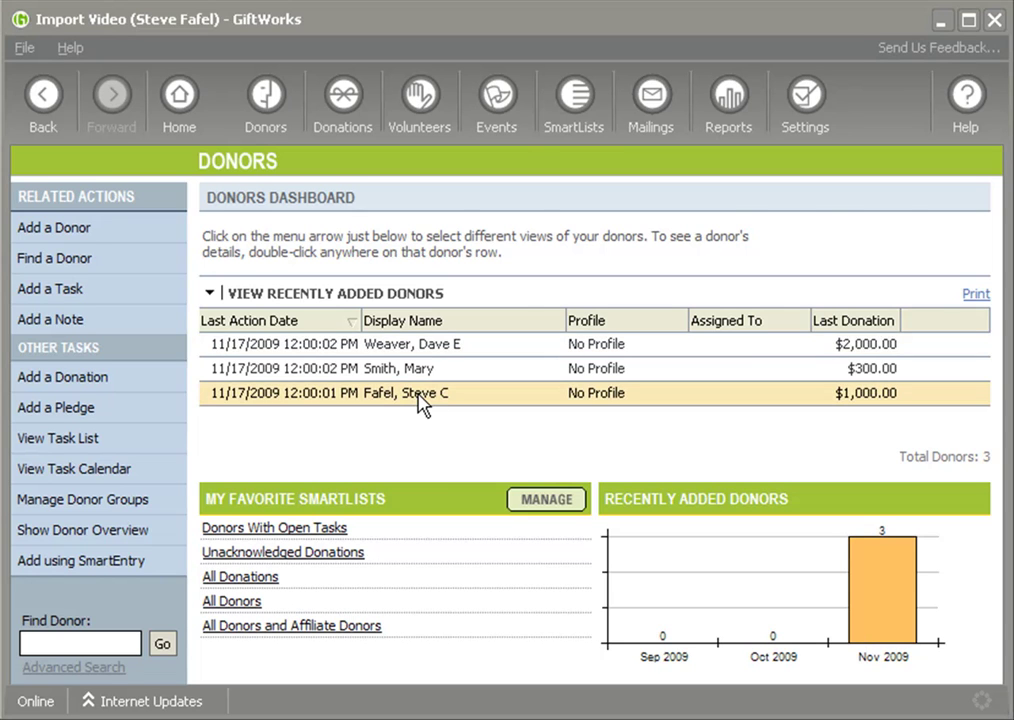
{"action": "double_click", "coordinate": [420, 400]}
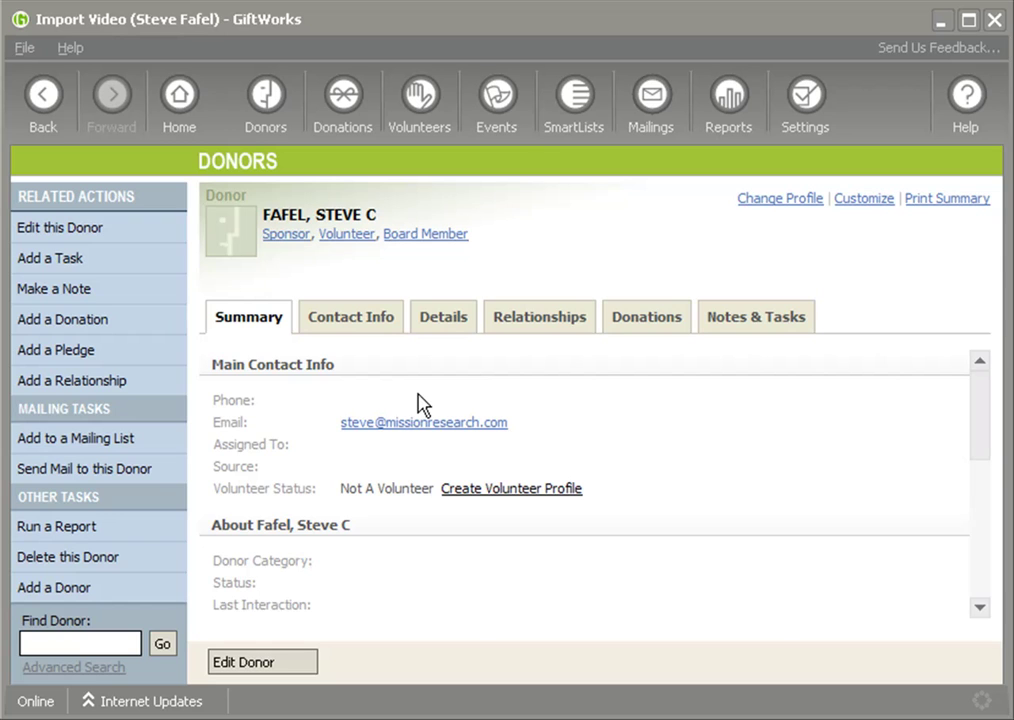
{"action": "left_click_drag", "start_coordinate": [978, 437], "coordinate": [980, 477]}
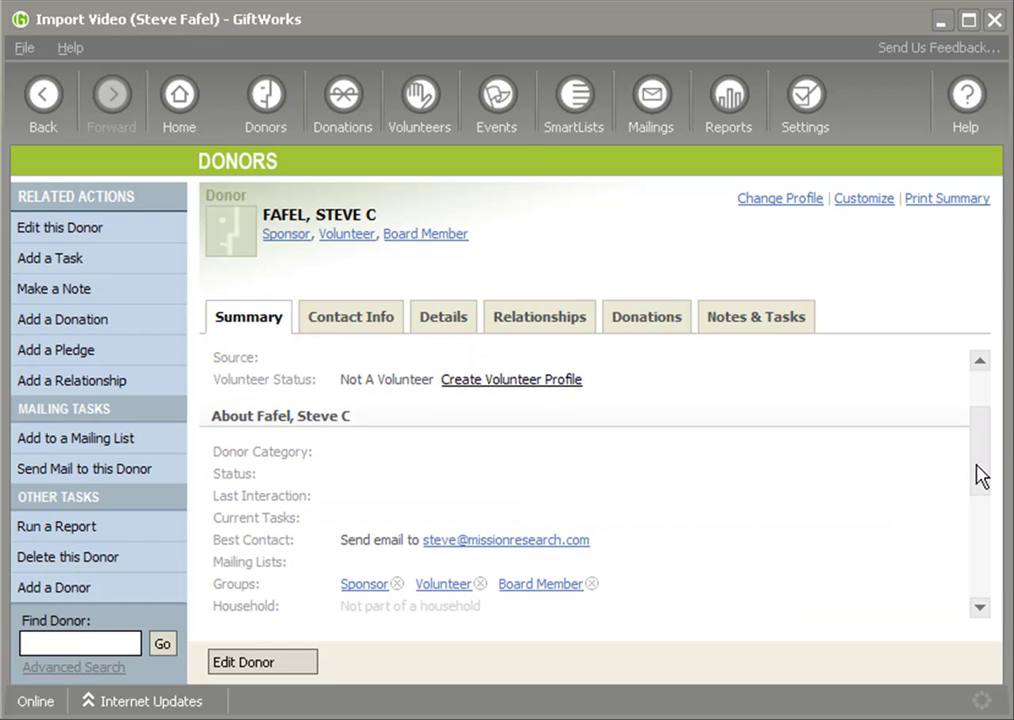
{"action": "left_click", "coordinate": [447, 328]}
{"action": "scroll", "coordinate": [988, 440], "scroll_direction": "down", "scroll_amount": 1}
{"action": "scroll", "coordinate": [986, 470], "scroll_direction": "down", "scroll_amount": 5}
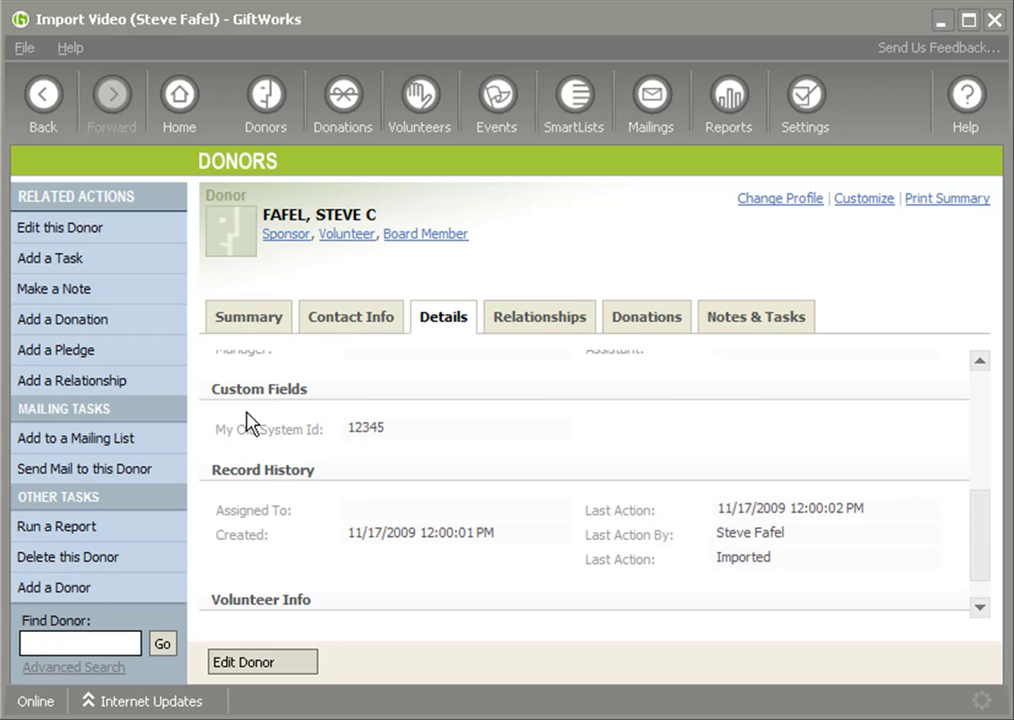
Step: Examine the donor's My Old System Id custom field and the donor name it belongs to
{"action": "left_click_drag", "start_coordinate": [216, 433], "coordinate": [313, 434]}
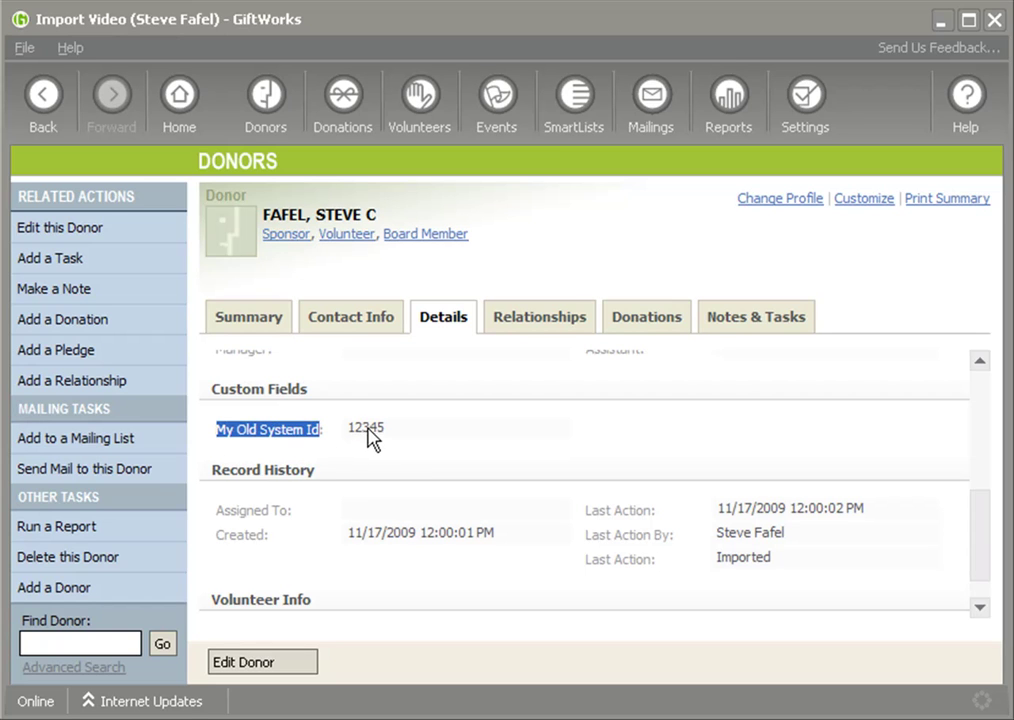
{"action": "left_click", "coordinate": [358, 440]}
{"action": "left_click_drag", "start_coordinate": [352, 429], "coordinate": [381, 431]}
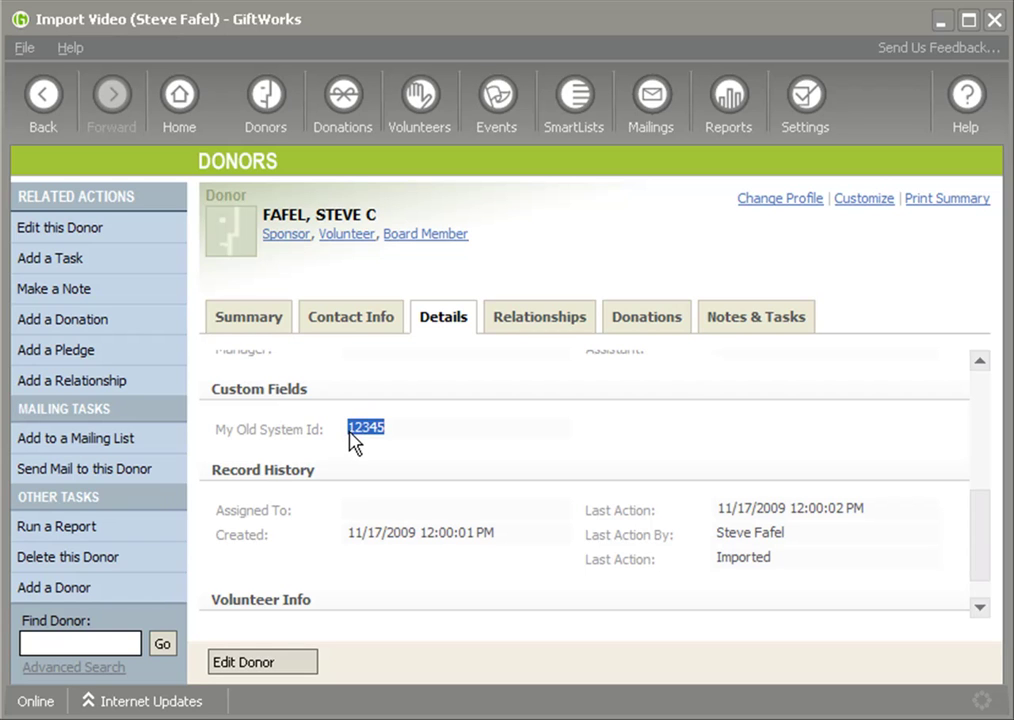
{"action": "left_click", "coordinate": [356, 436]}
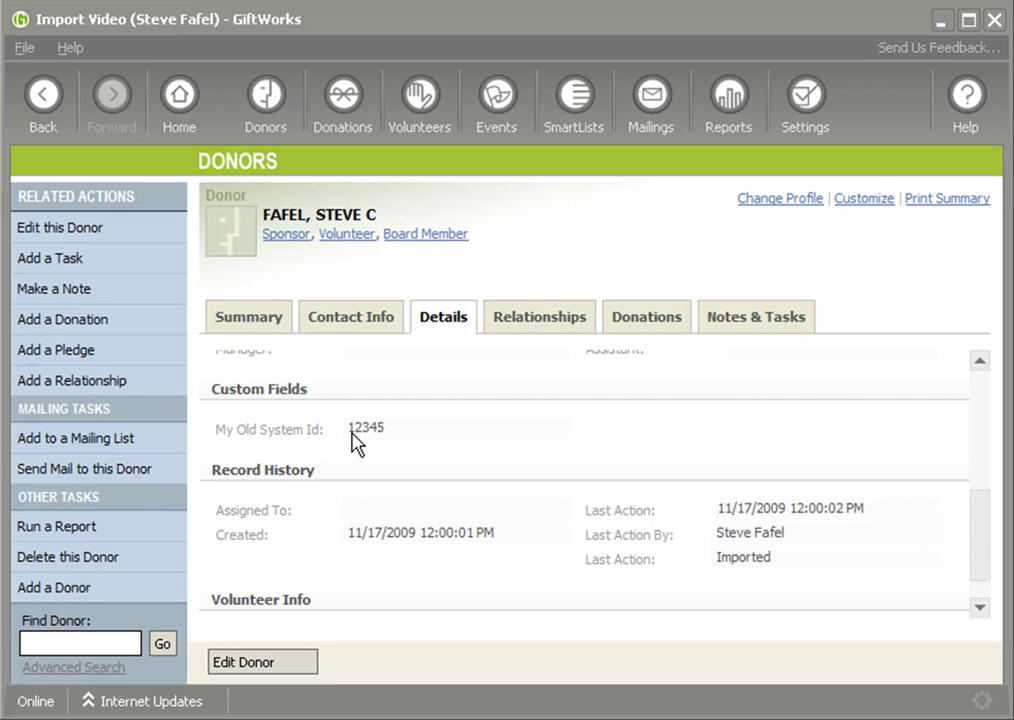
{"action": "left_click_drag", "start_coordinate": [350, 432], "coordinate": [386, 434]}
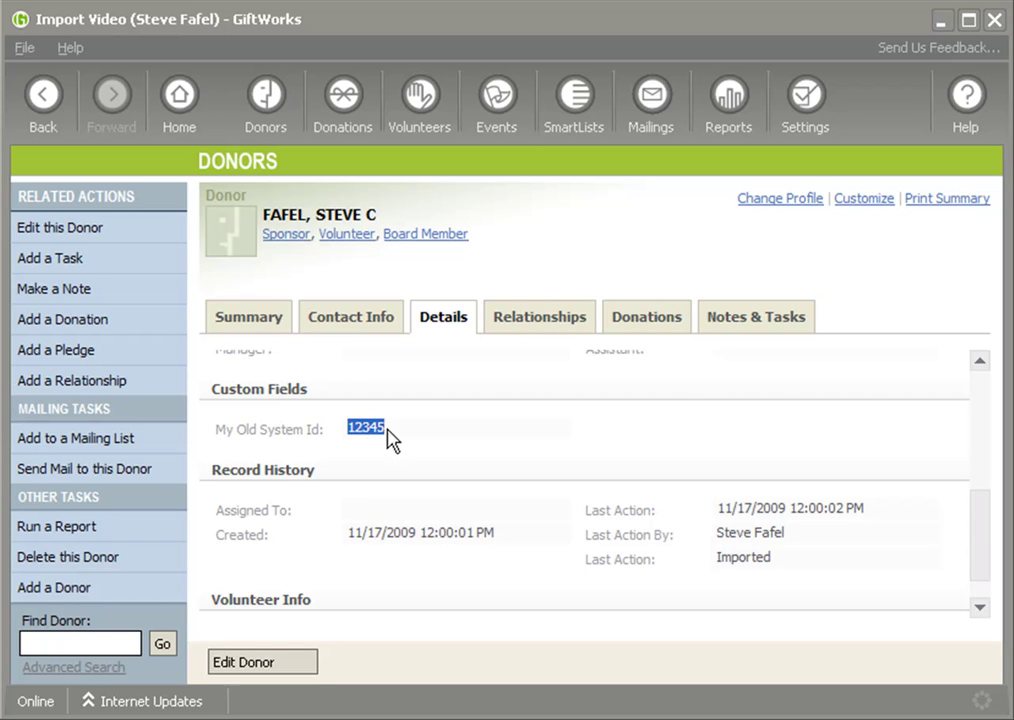
{"action": "left_click_drag", "start_coordinate": [264, 215], "coordinate": [383, 214]}
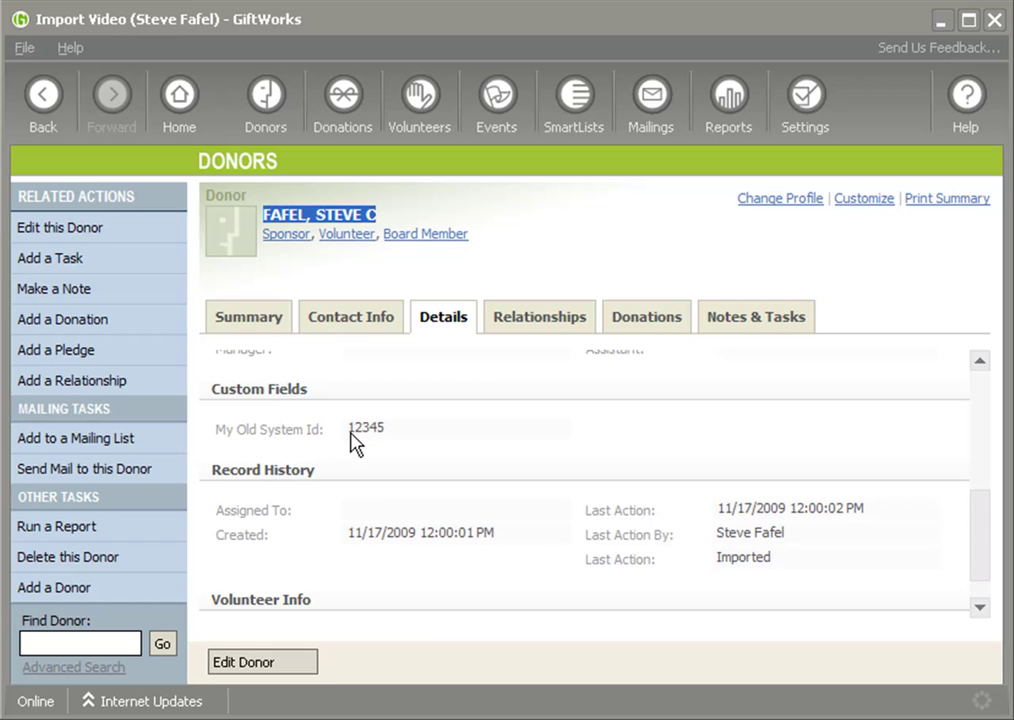
Step: Start a new file import from the Database and Maintenance settings
{"action": "left_click", "coordinate": [807, 102]}
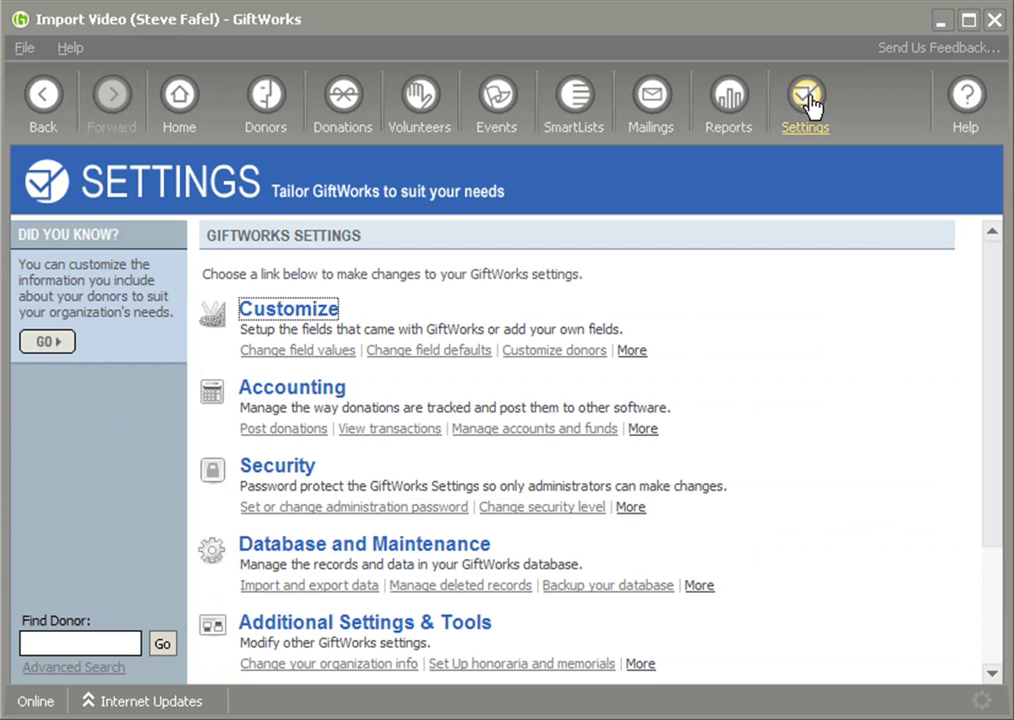
{"action": "left_click", "coordinate": [464, 546]}
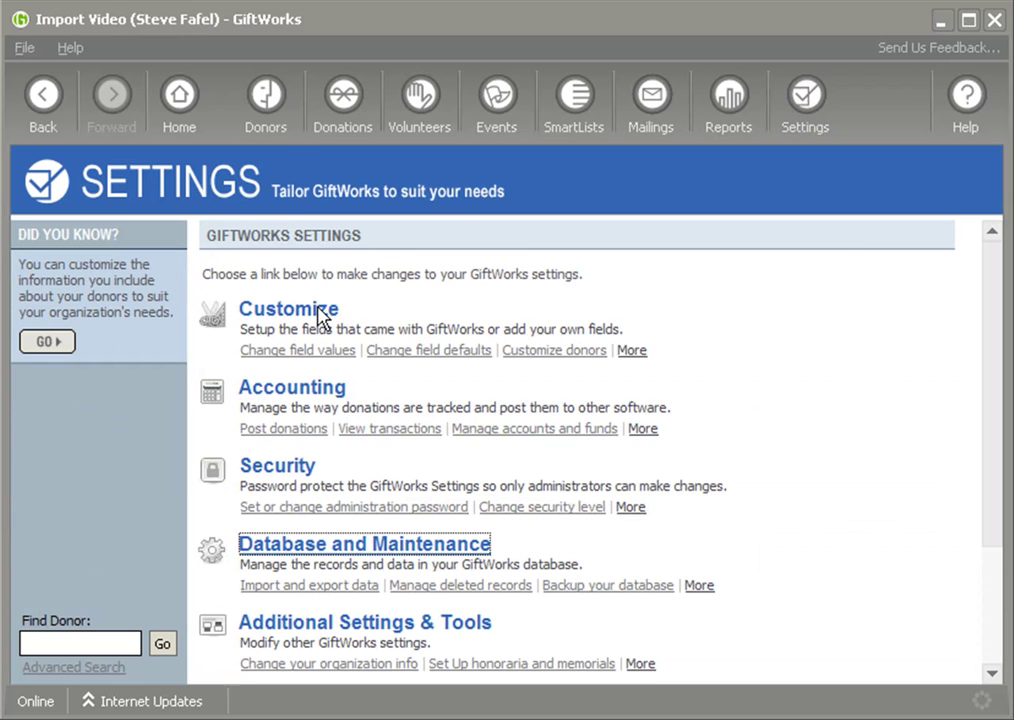
{"action": "left_click", "coordinate": [287, 275]}
{"action": "left_click", "coordinate": [318, 280]}
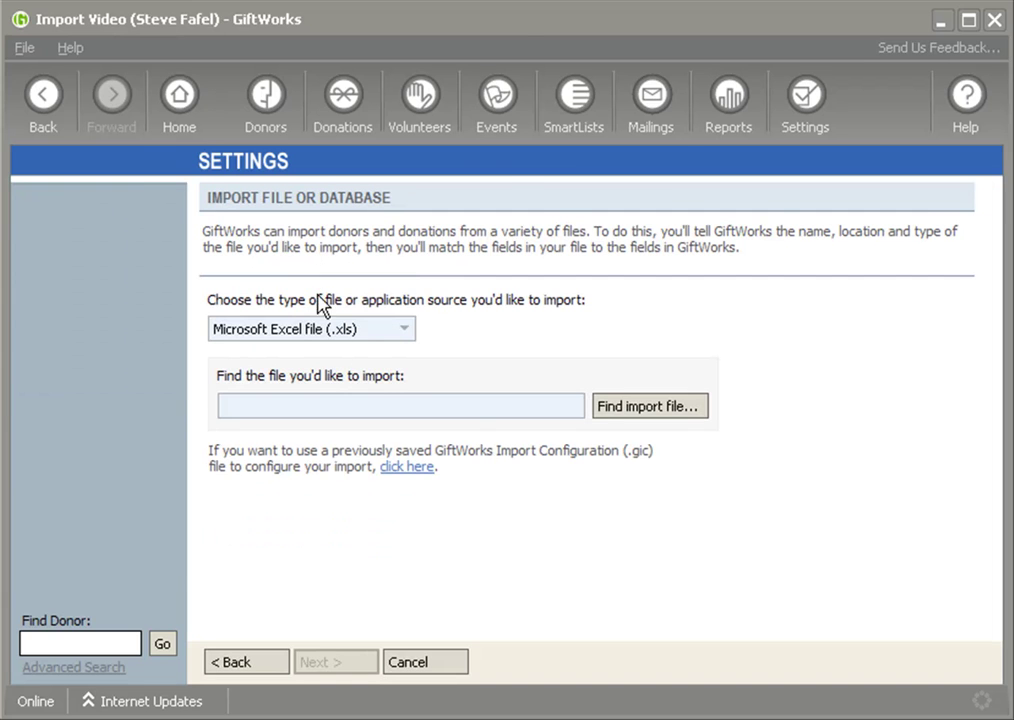
Step: Choose Import3.xls as the import file and accept Sheet1 with column names in the first row
{"action": "left_click", "coordinate": [646, 408]}
{"action": "left_click", "coordinate": [170, 196]}
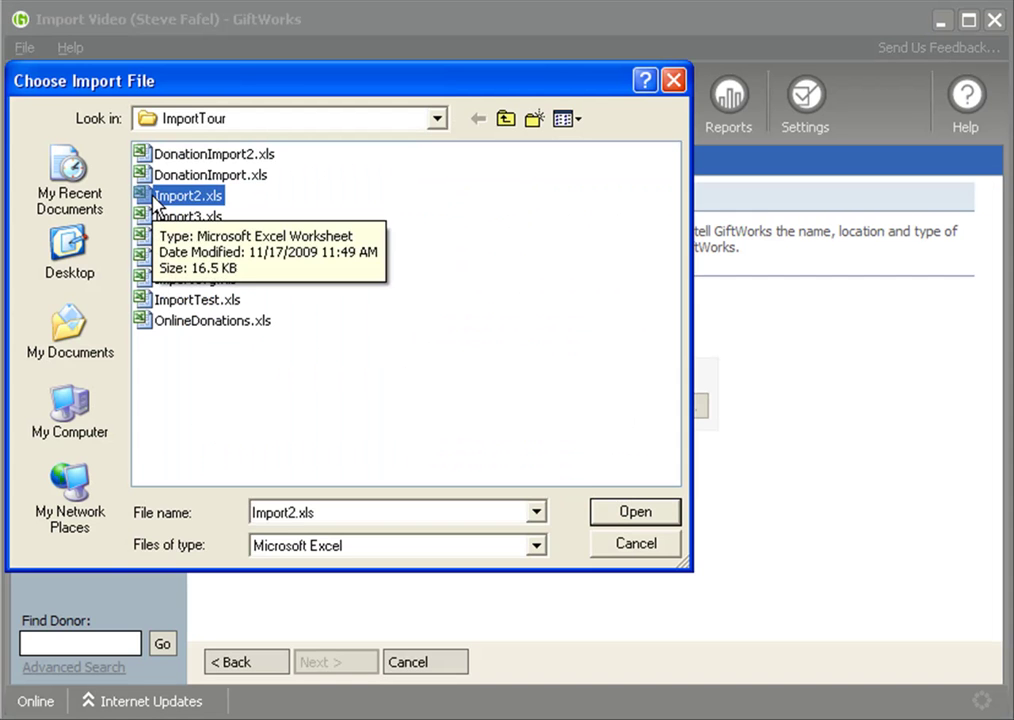
{"action": "left_click", "coordinate": [652, 516]}
{"action": "left_click", "coordinate": [672, 412]}
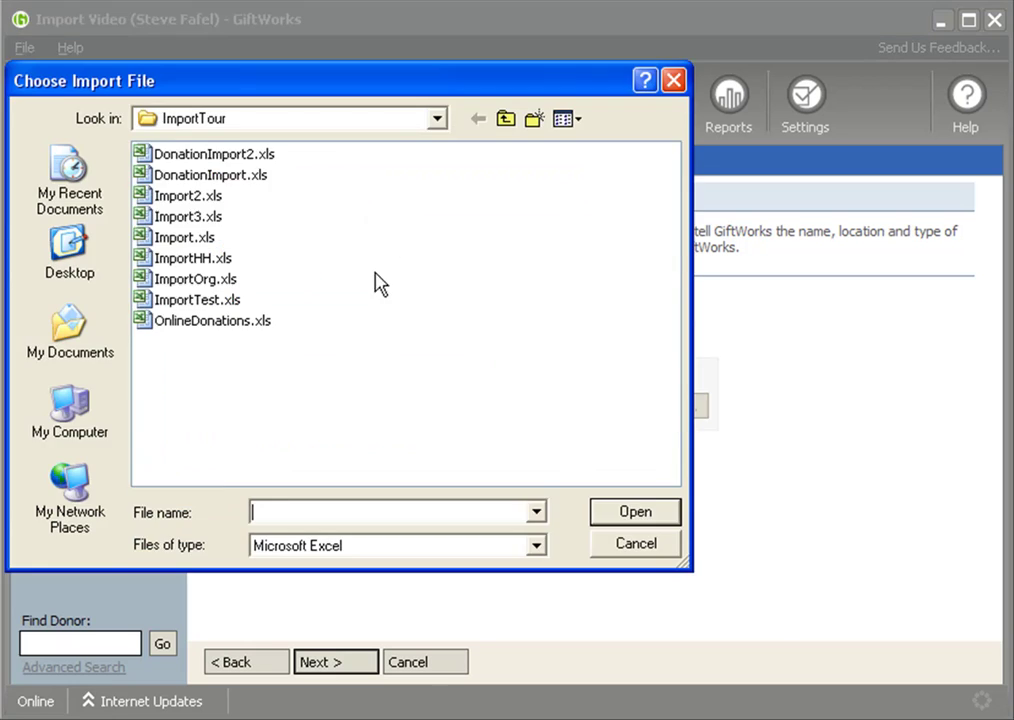
{"action": "double_click", "coordinate": [188, 218]}
{"action": "left_click", "coordinate": [342, 664]}
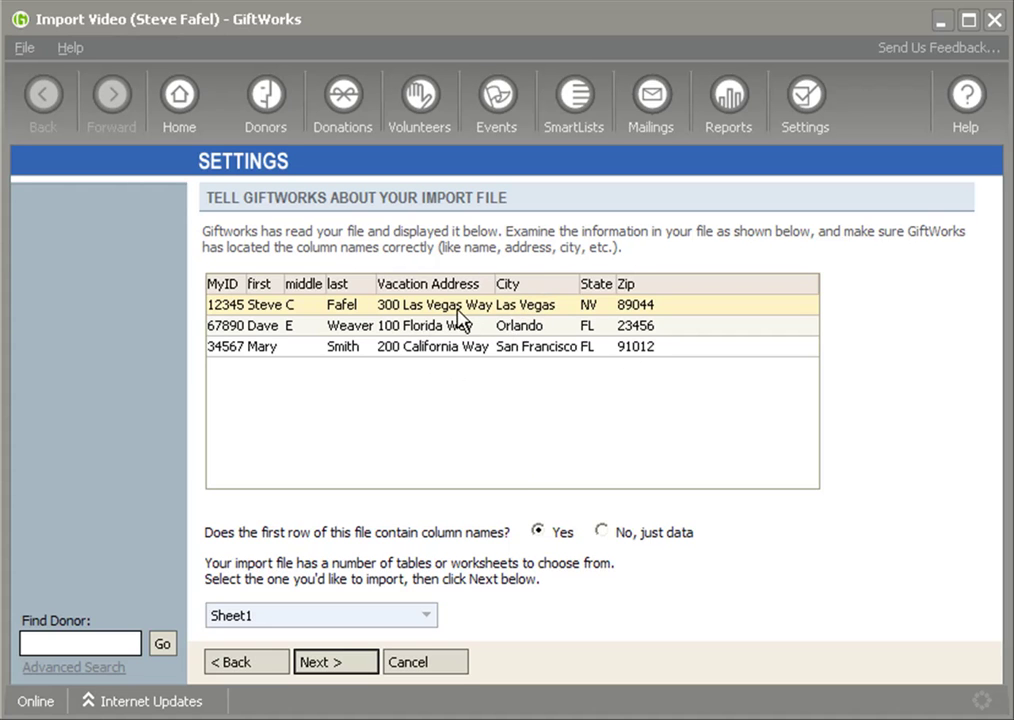
{"action": "left_click", "coordinate": [340, 664]}
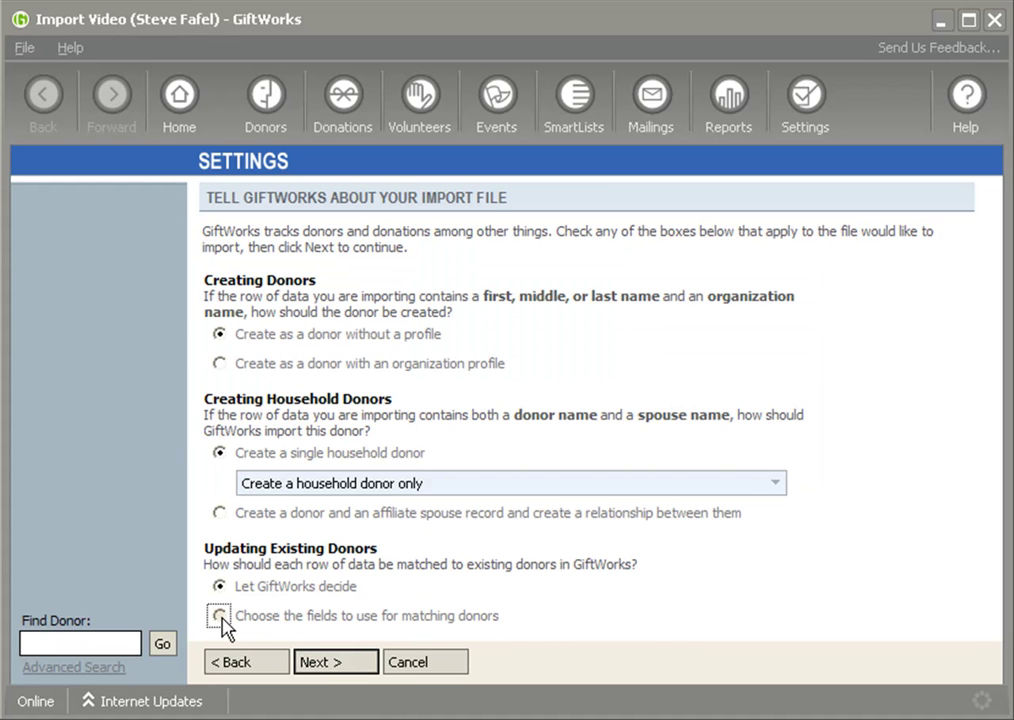
Step: Match existing donors by chosen fields, pairing the import field MyID with the GiftWorks field My Old System Id
{"action": "left_click", "coordinate": [220, 616]}
{"action": "left_click_drag", "start_coordinate": [238, 615], "coordinate": [428, 615]}
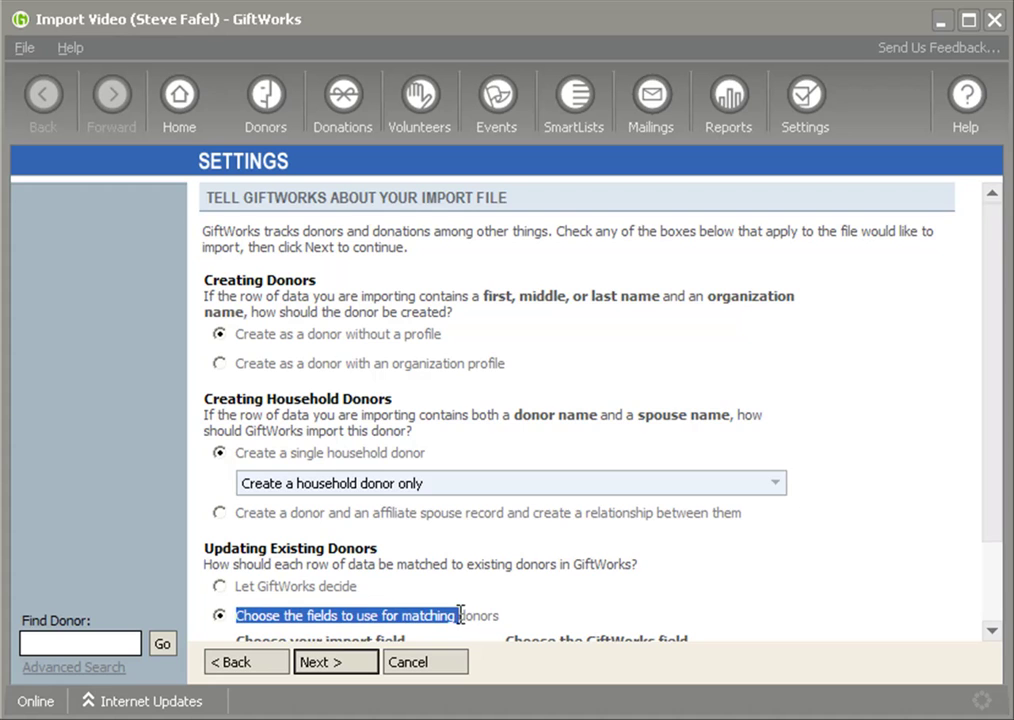
{"action": "scroll", "coordinate": [525, 600], "scroll_direction": "down", "scroll_amount": 3}
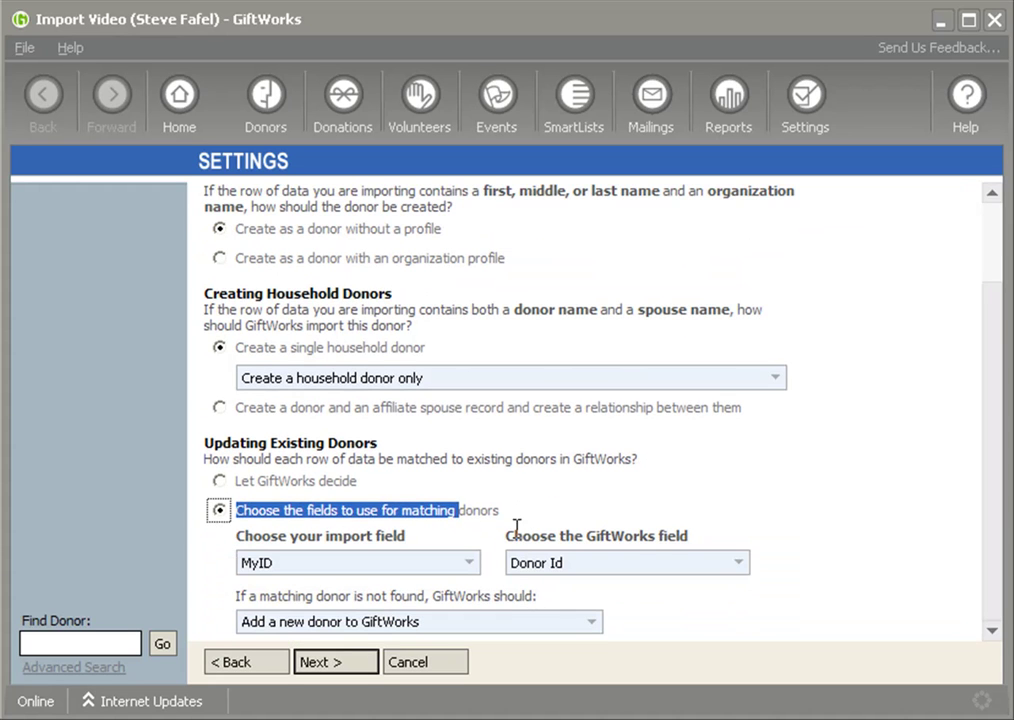
{"action": "left_click", "coordinate": [521, 536]}
{"action": "left_click", "coordinate": [470, 566]}
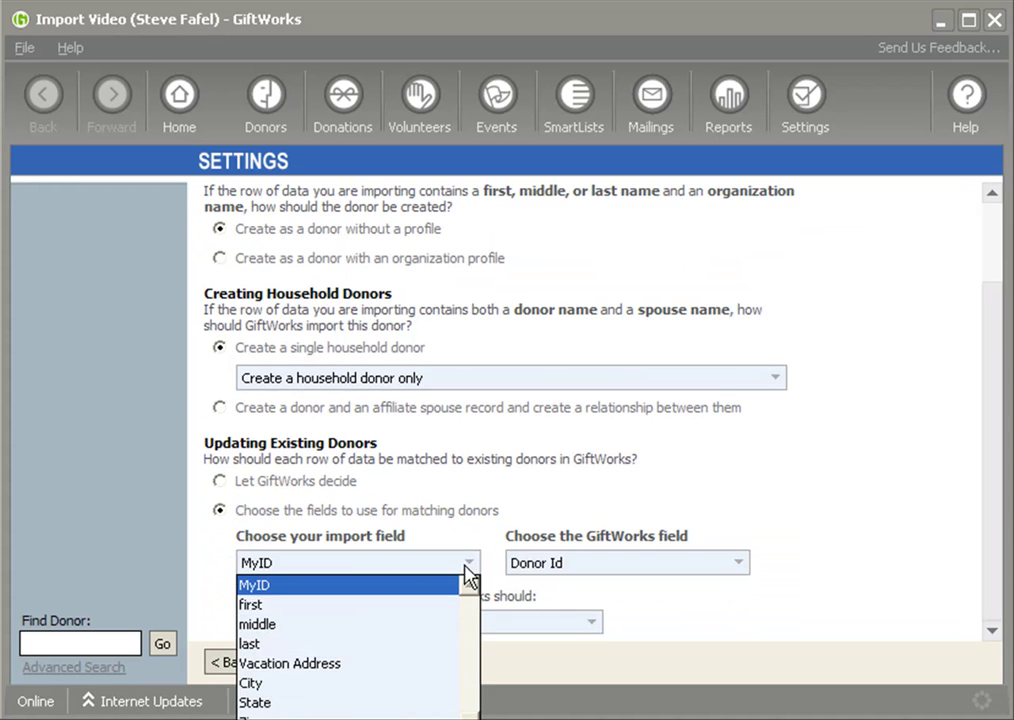
{"action": "left_click", "coordinate": [250, 588]}
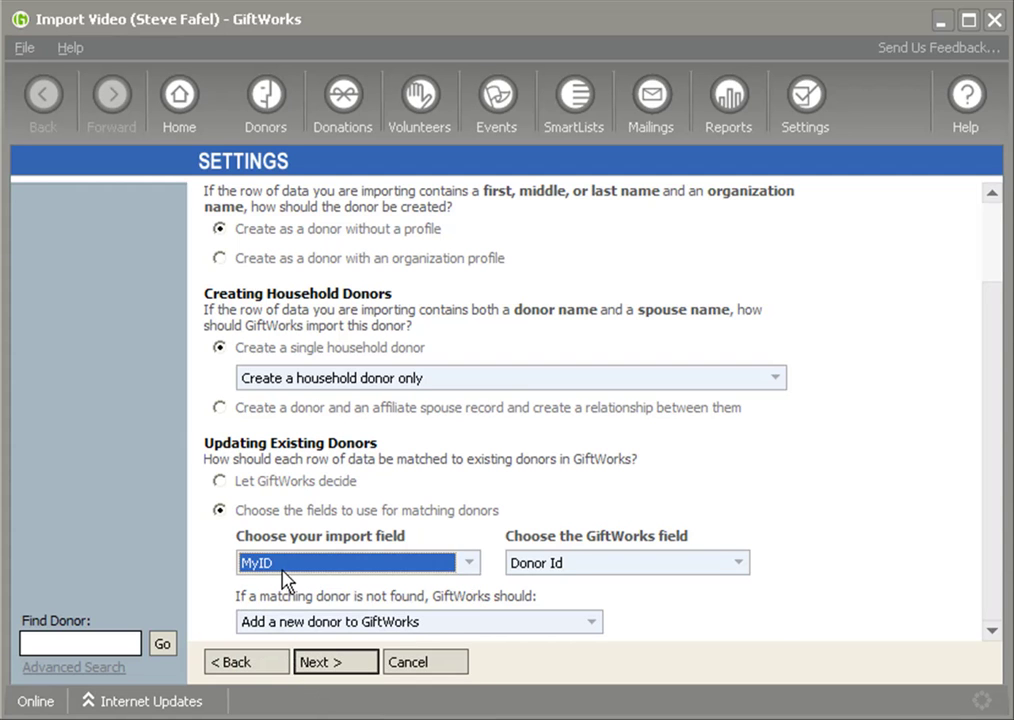
{"action": "left_click", "coordinate": [580, 568]}
{"action": "left_click", "coordinate": [572, 645]}
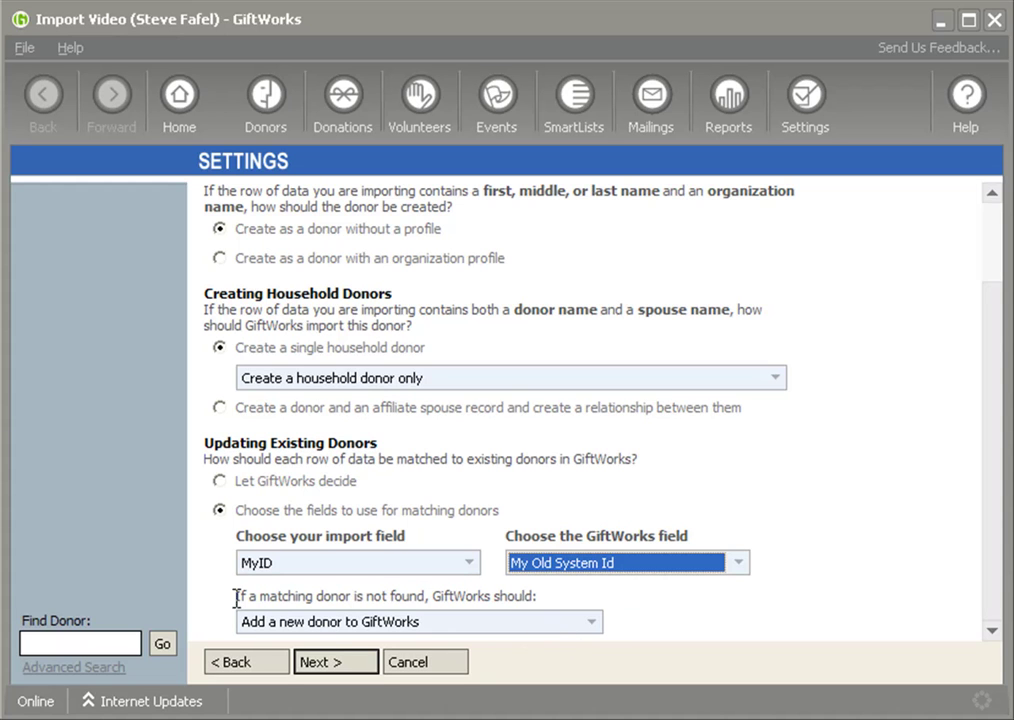
Step: Set unmatched donors to "Ignore the row of import data" and continue to the field assignment
{"action": "left_click_drag", "start_coordinate": [237, 598], "coordinate": [534, 596]}
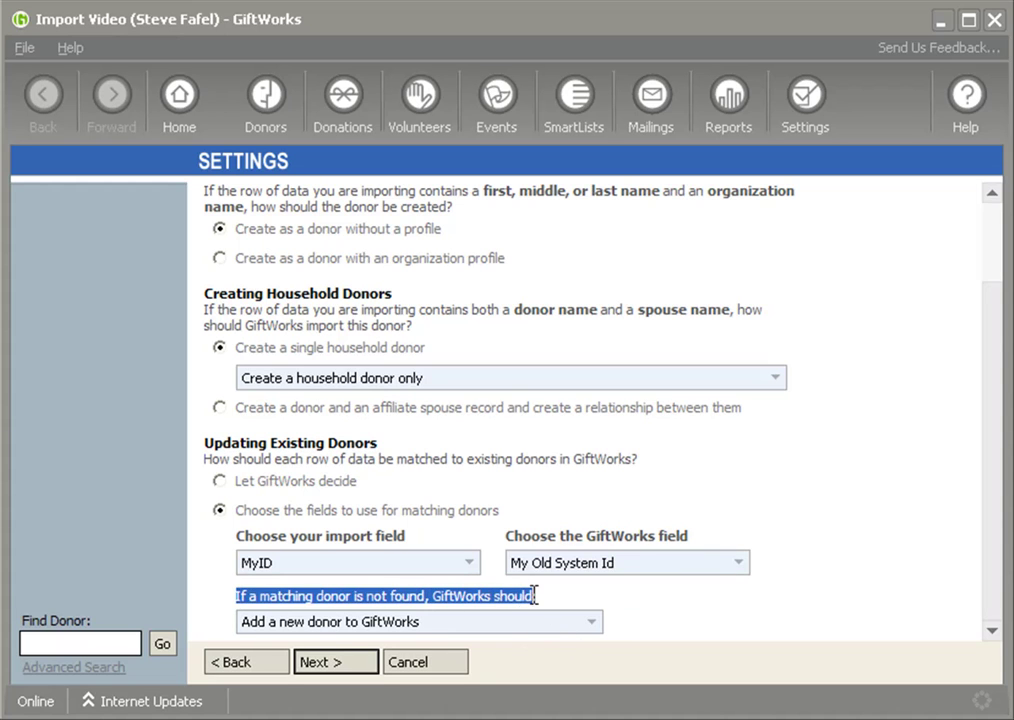
{"action": "left_click", "coordinate": [493, 623]}
{"action": "left_click", "coordinate": [378, 664]}
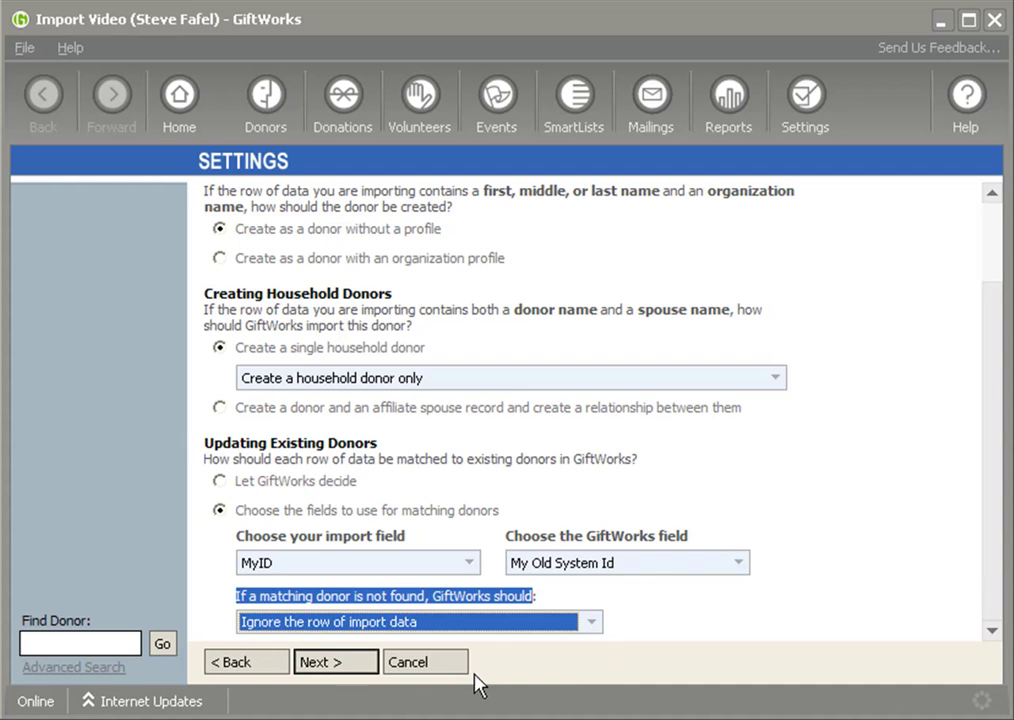
{"action": "left_click", "coordinate": [338, 668]}
Step: Ignore all remaining import fields, but assign Vacation Address to Donor Address 1 > Street 1 and City to Donor Address 1 > City
{"action": "left_click", "coordinate": [770, 624]}
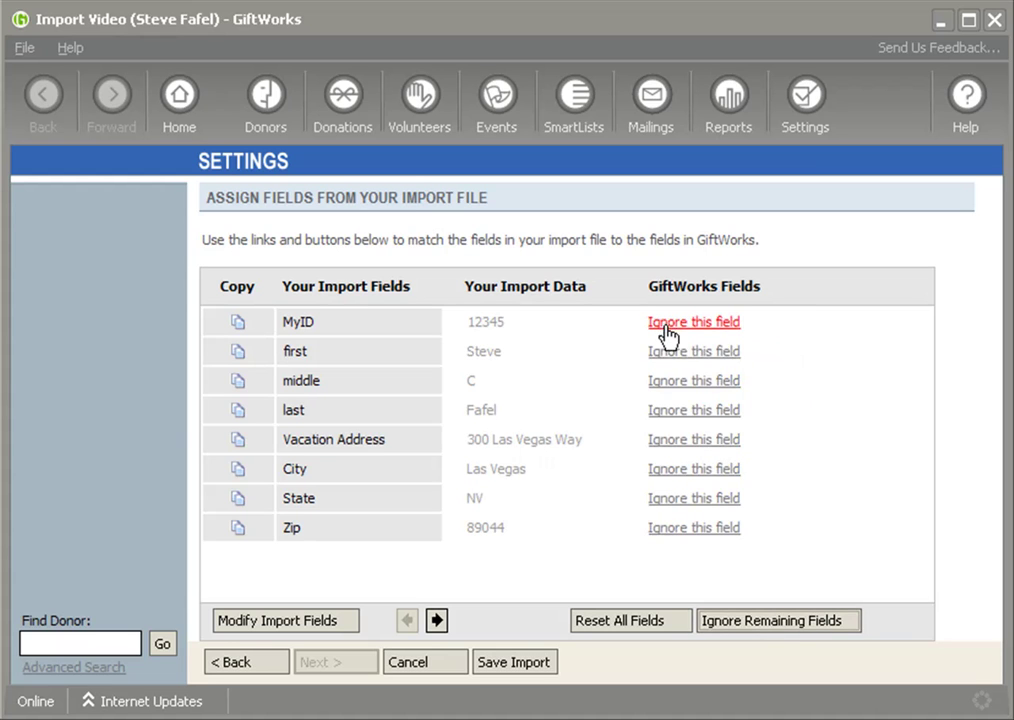
{"action": "left_click", "coordinate": [698, 442]}
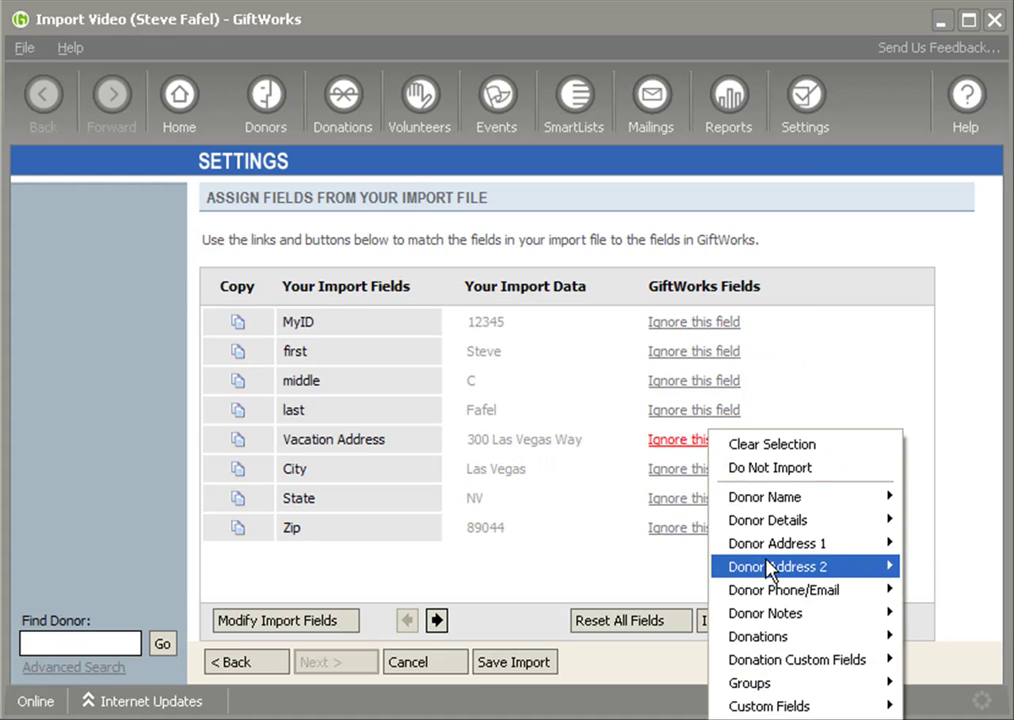
{"action": "mouse_move", "coordinate": [890, 545]}
{"action": "left_click", "coordinate": [932, 568]}
{"action": "left_click", "coordinate": [690, 469]}
{"action": "mouse_move", "coordinate": [765, 574]}
{"action": "left_click", "coordinate": [928, 643]}
Step: Assign State to Donor Address 1 > State/Province and Zip to Donor Address 1 > ZIP/Postal Code
{"action": "left_click", "coordinate": [722, 505]}
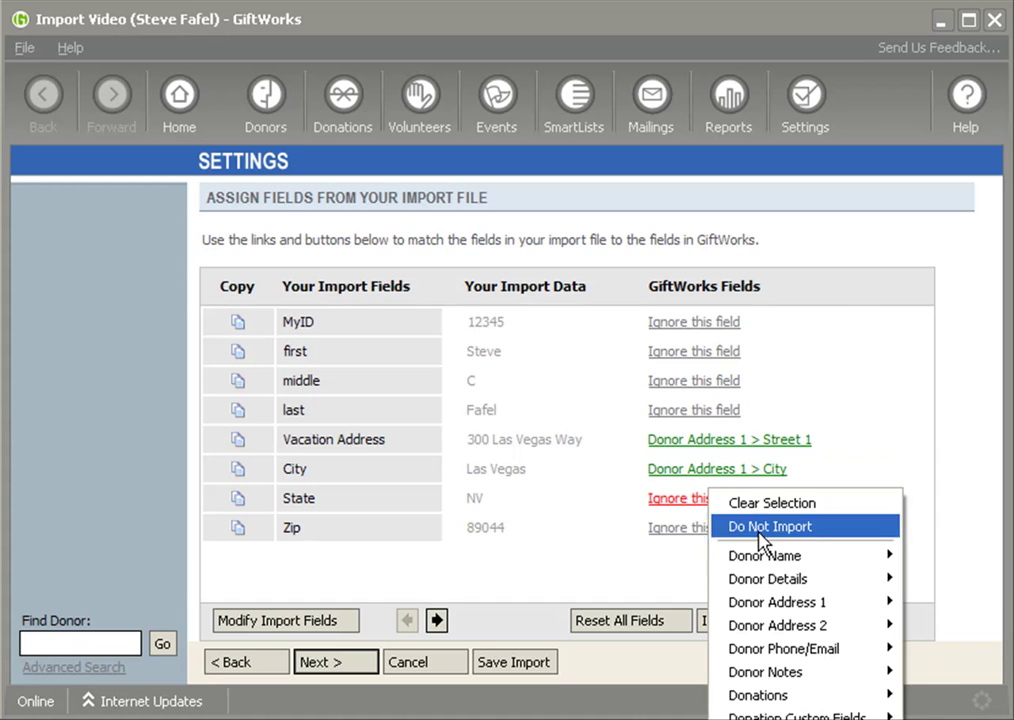
{"action": "mouse_move", "coordinate": [797, 606]}
{"action": "left_click", "coordinate": [938, 698]}
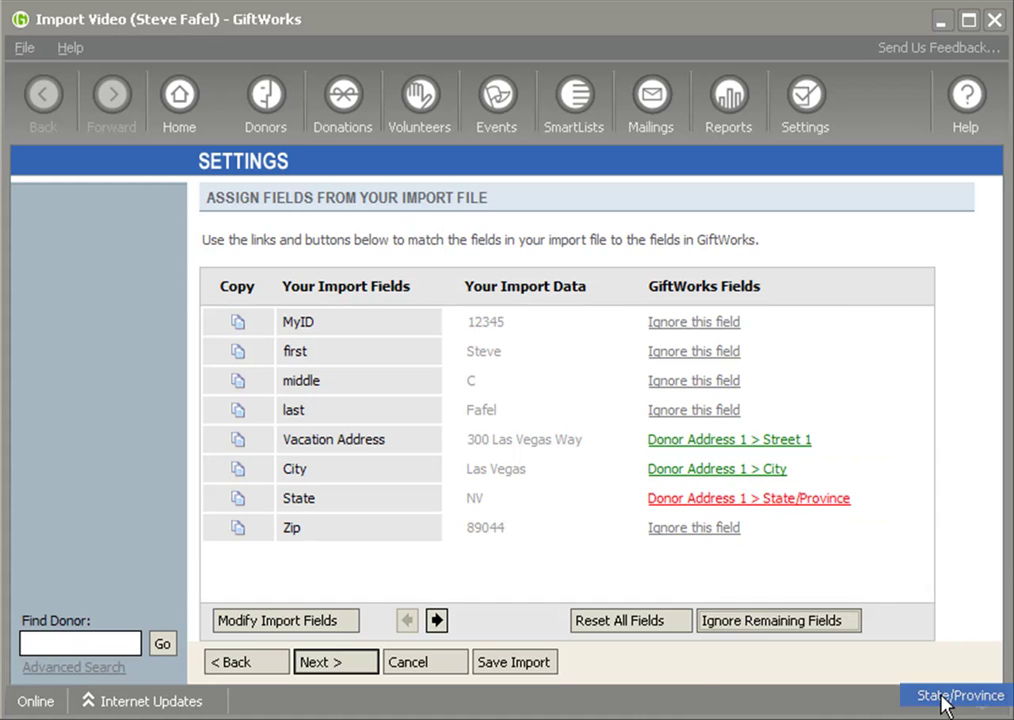
{"action": "left_click", "coordinate": [712, 533]}
{"action": "mouse_move", "coordinate": [740, 634]}
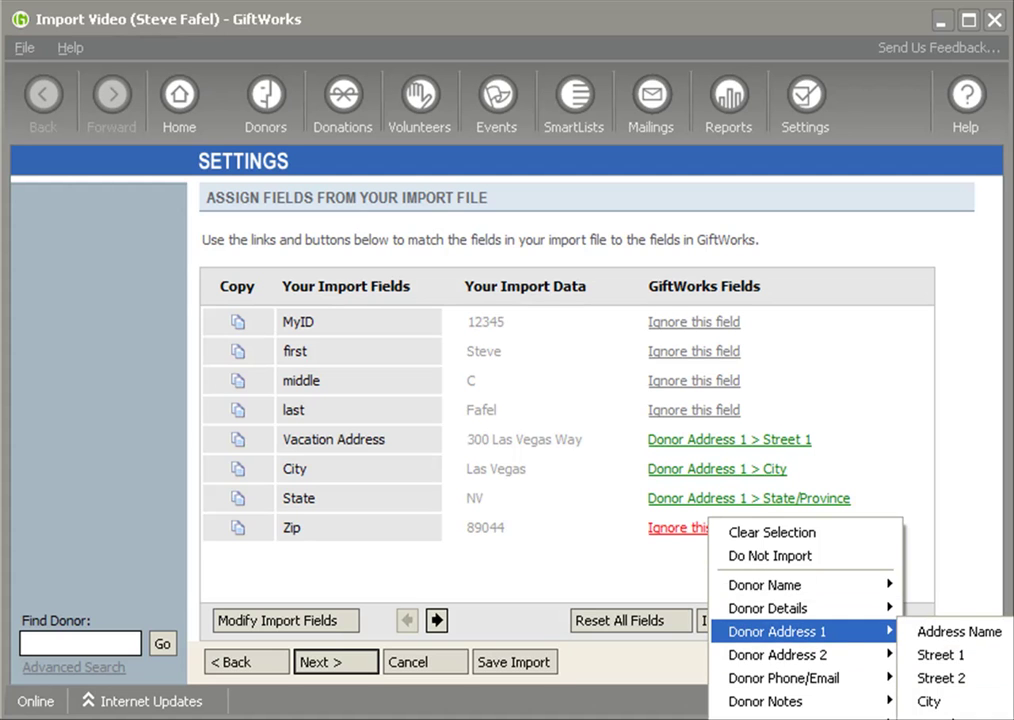
{"action": "left_click", "coordinate": [950, 718]}
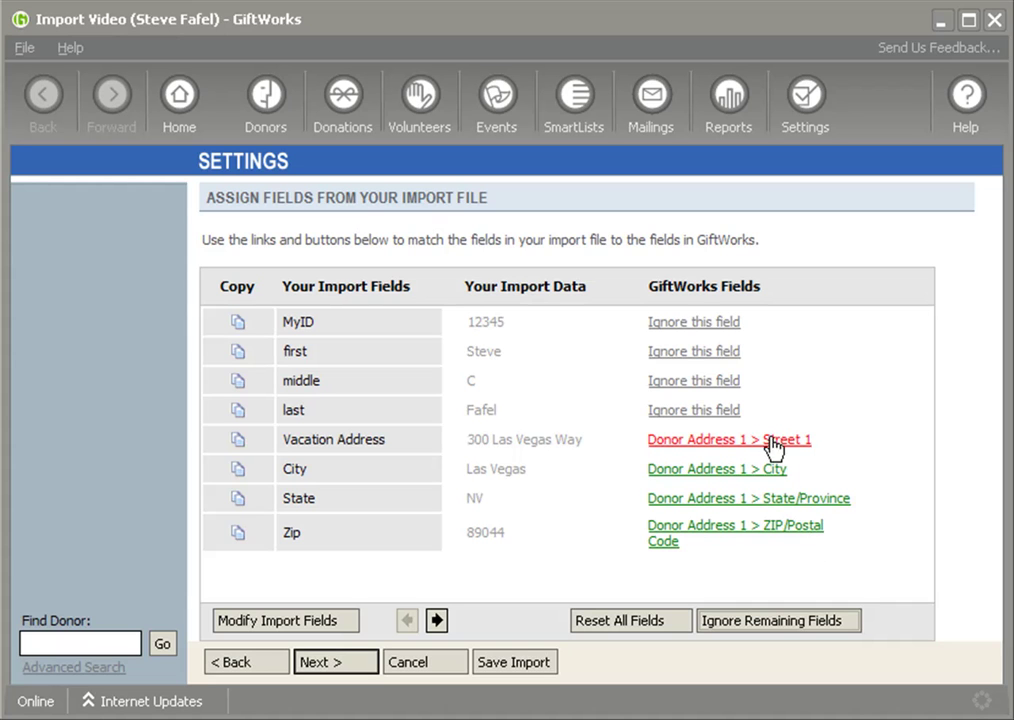
Step: Continue to the test import page, run the test import, and dismiss its result message
{"action": "left_click", "coordinate": [336, 662]}
{"action": "left_click", "coordinate": [338, 662]}
{"action": "left_click", "coordinate": [244, 290]}
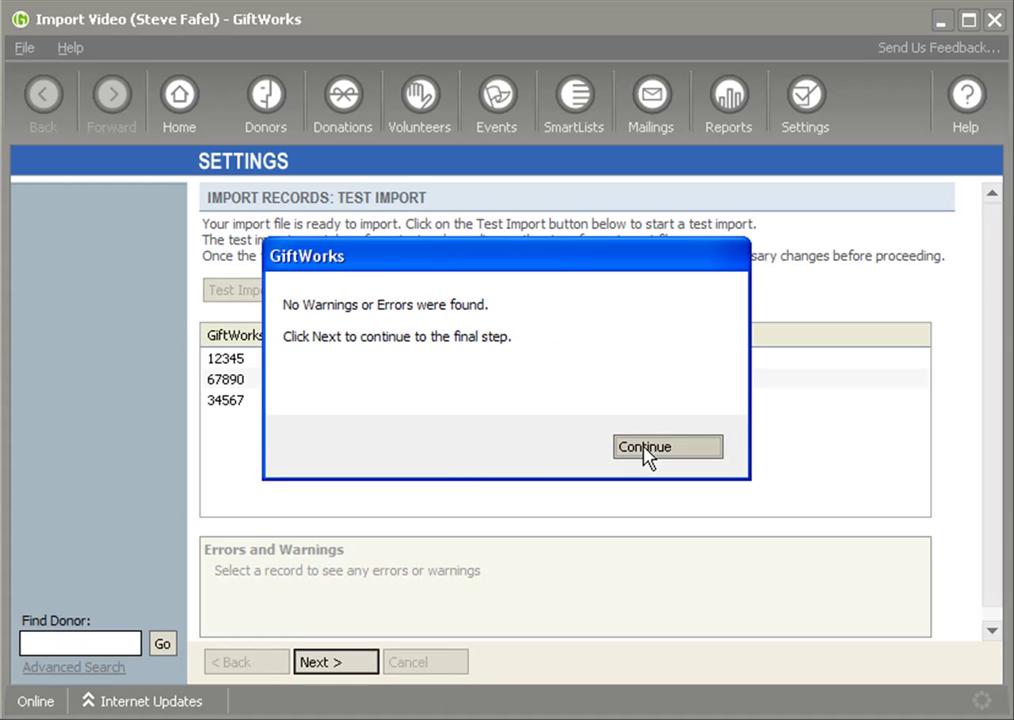
{"action": "left_click", "coordinate": [646, 450]}
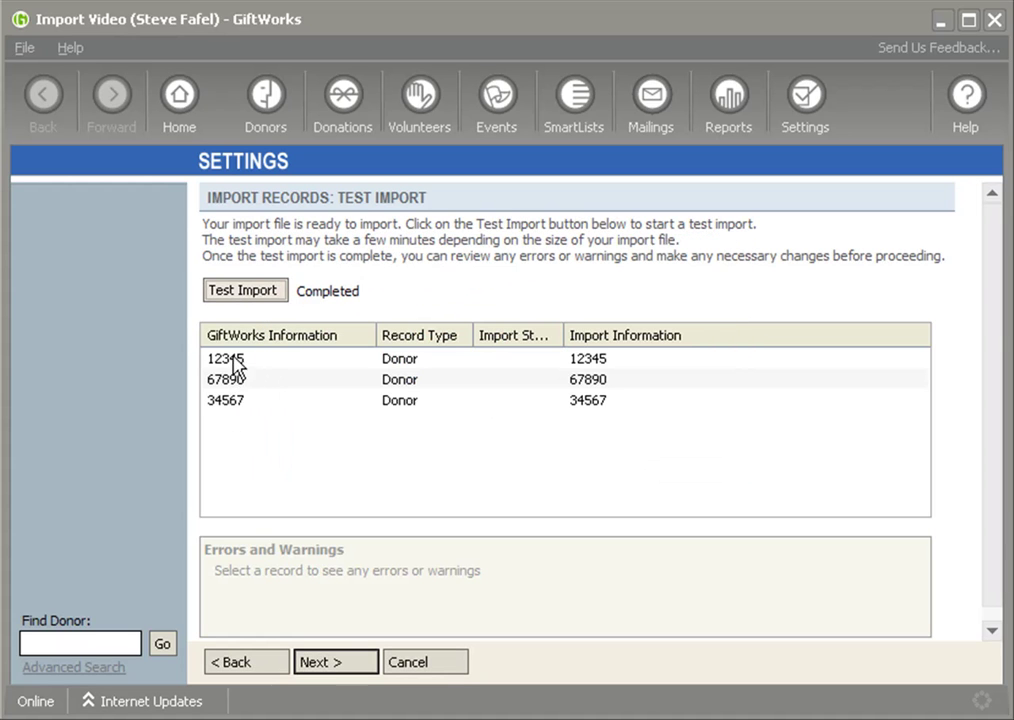
Step: Complete the import of the donor address records and finish the import wizard
{"action": "left_click", "coordinate": [340, 664]}
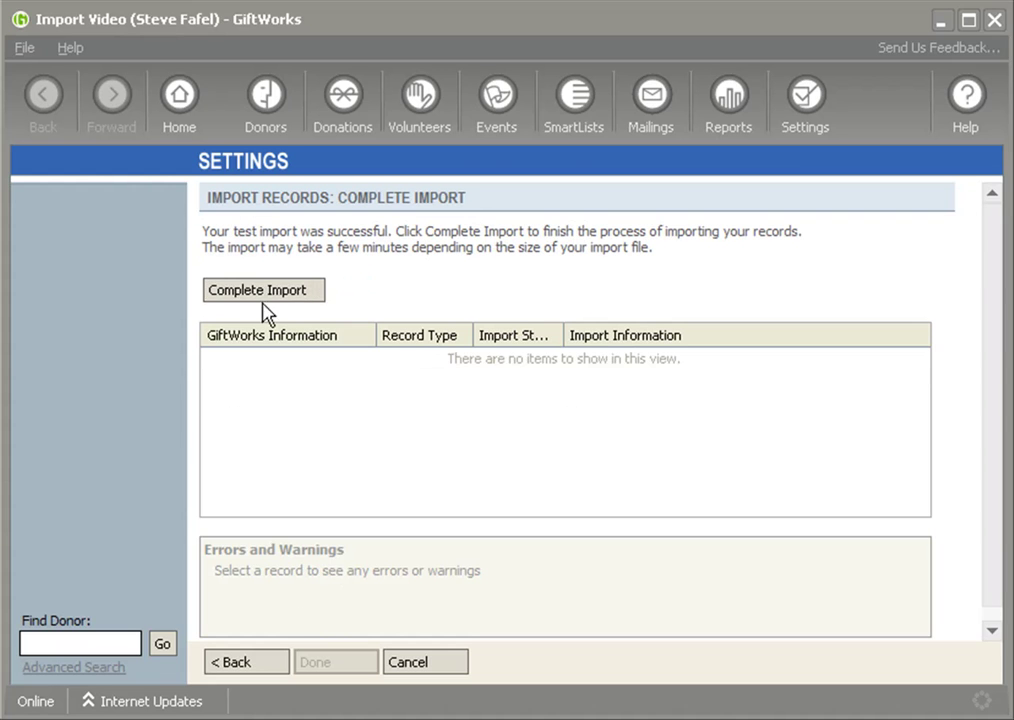
{"action": "left_click", "coordinate": [258, 293]}
{"action": "left_click", "coordinate": [425, 486]}
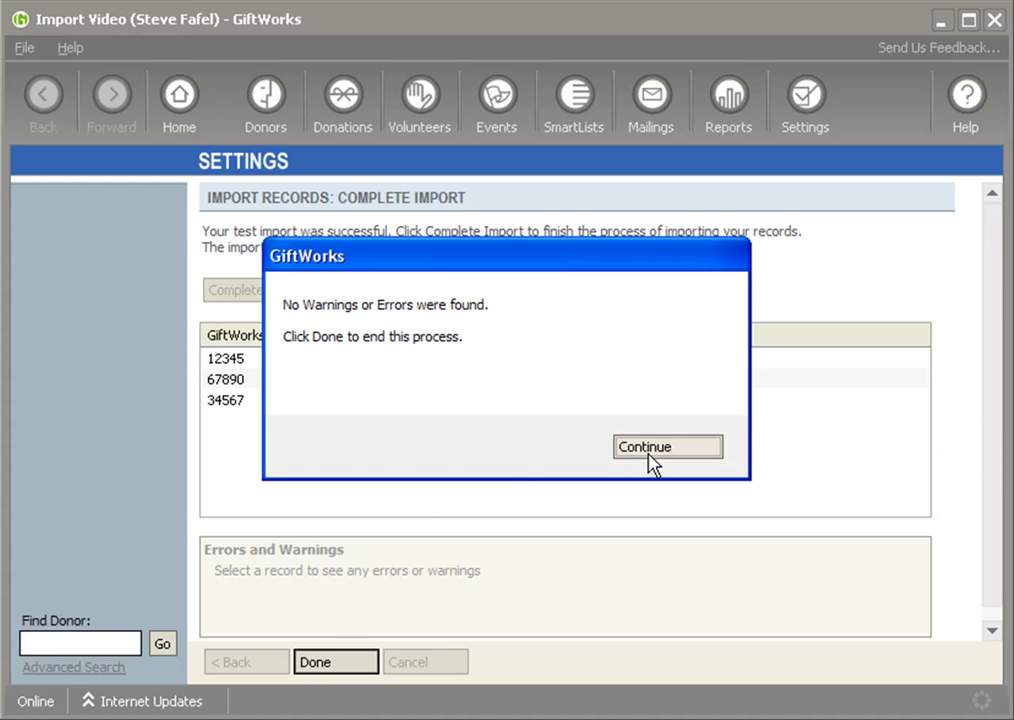
{"action": "left_click", "coordinate": [628, 449]}
{"action": "left_click", "coordinate": [349, 663]}
Step: Reopen the record of the donor with the $1,000.00 last donation and examine the mailing and informational addresses in the contact info
{"action": "left_click", "coordinate": [266, 100]}
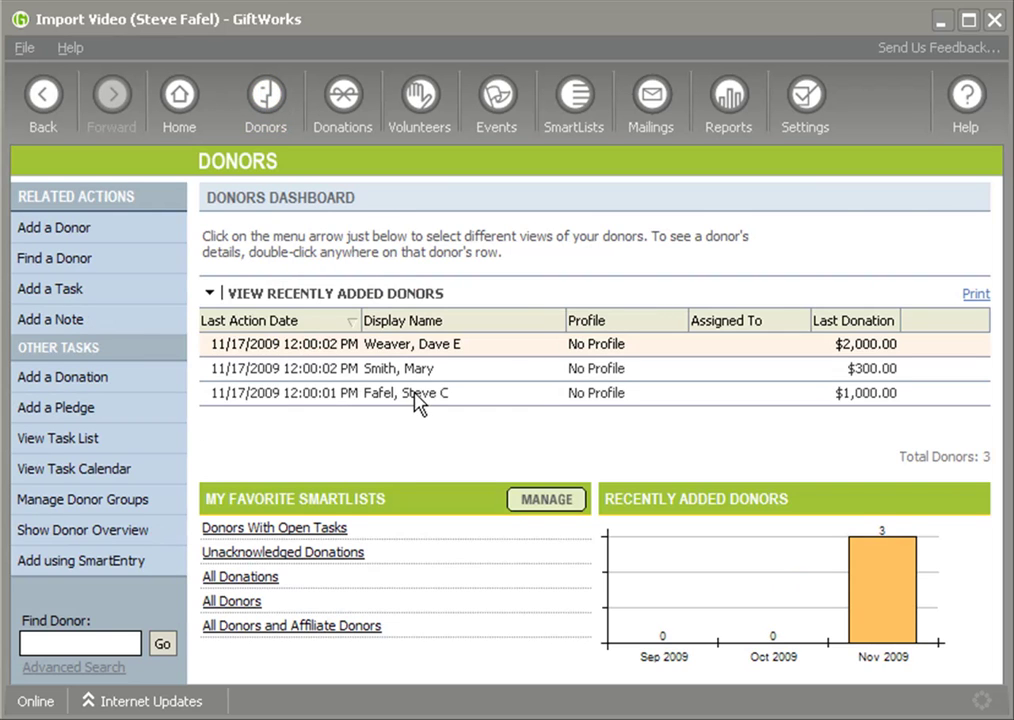
{"action": "double_click", "coordinate": [417, 395]}
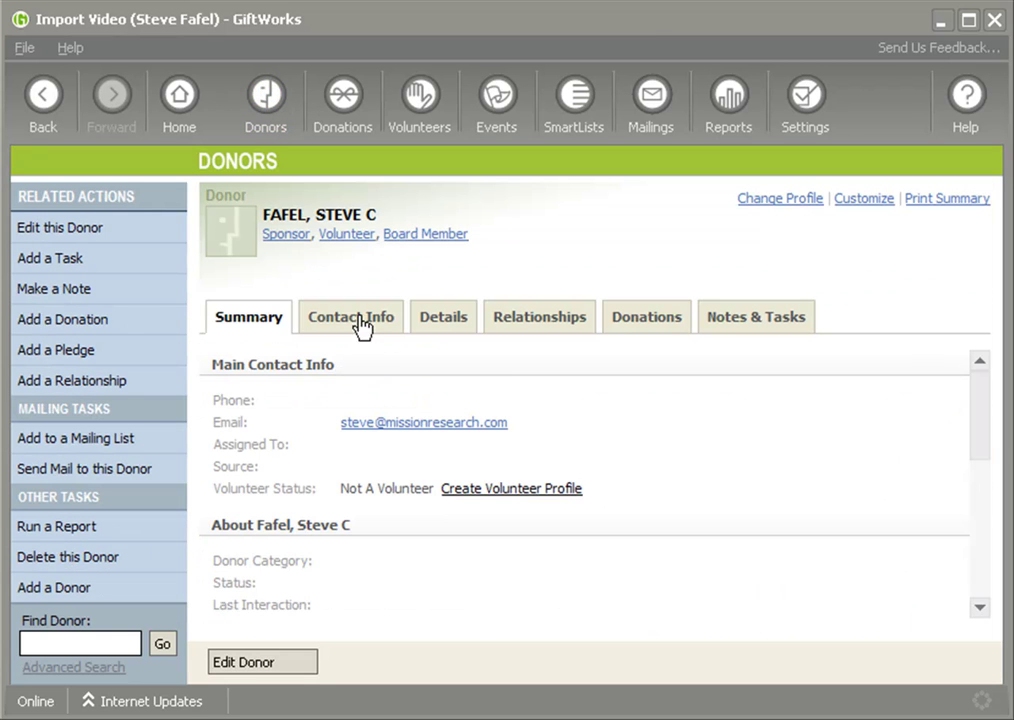
{"action": "left_click", "coordinate": [358, 316]}
{"action": "left_click_drag", "start_coordinate": [221, 525], "coordinate": [345, 524]}
{"action": "left_click", "coordinate": [224, 455]}
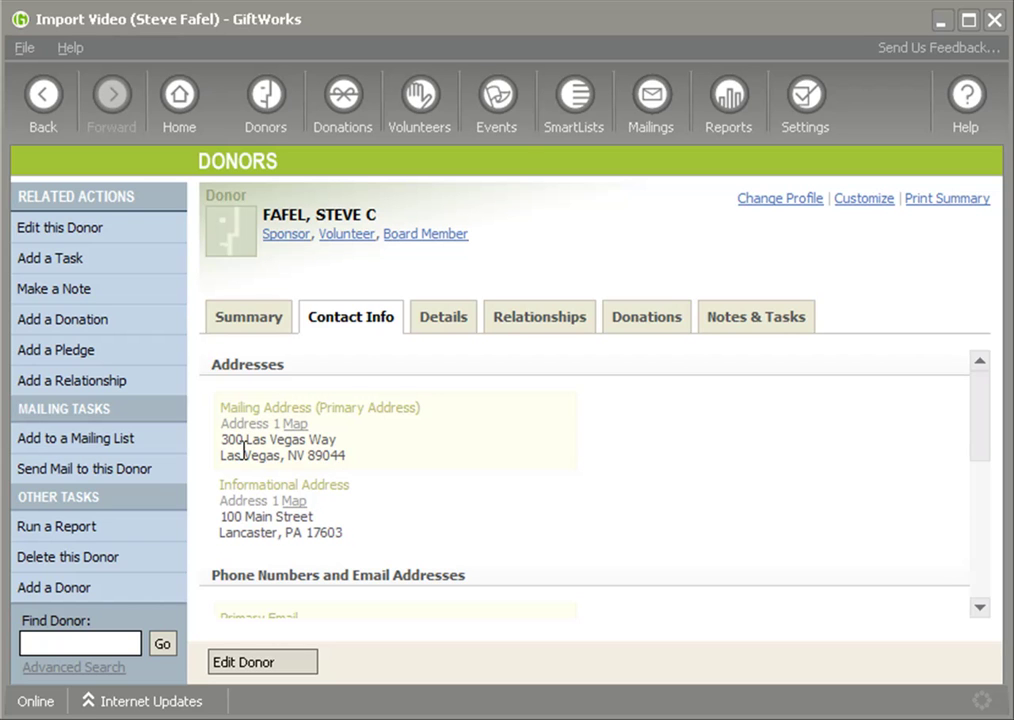
{"action": "left_click_drag", "start_coordinate": [220, 439], "coordinate": [344, 461]}
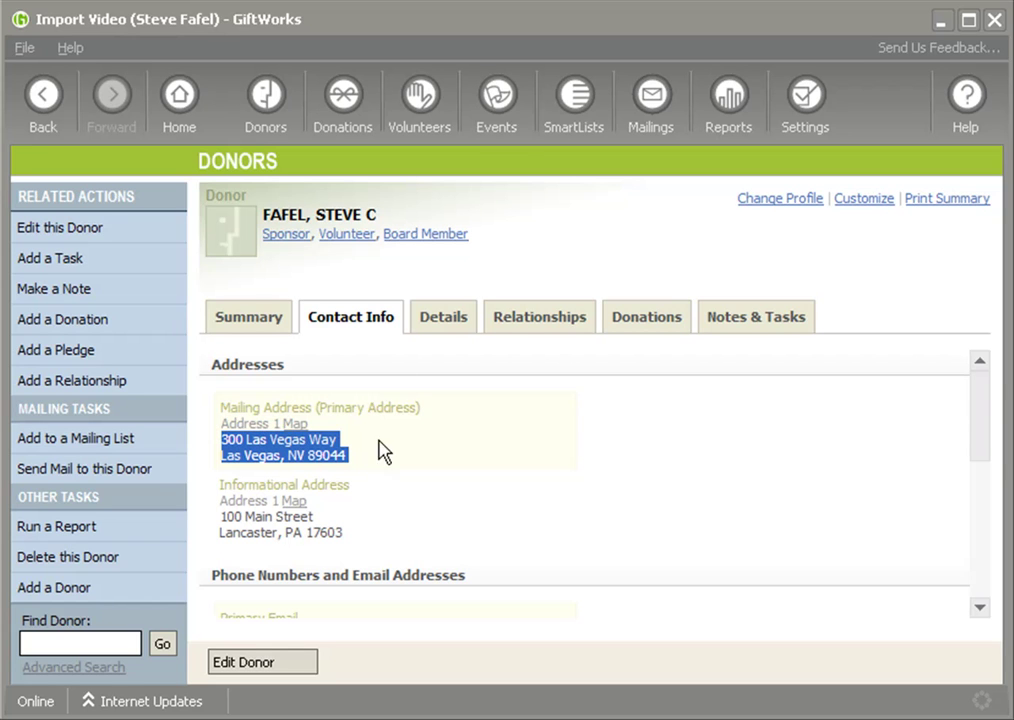
Step: Return to the Donors dashboard, view its help topic, and close the help
{"action": "left_click", "coordinate": [266, 110]}
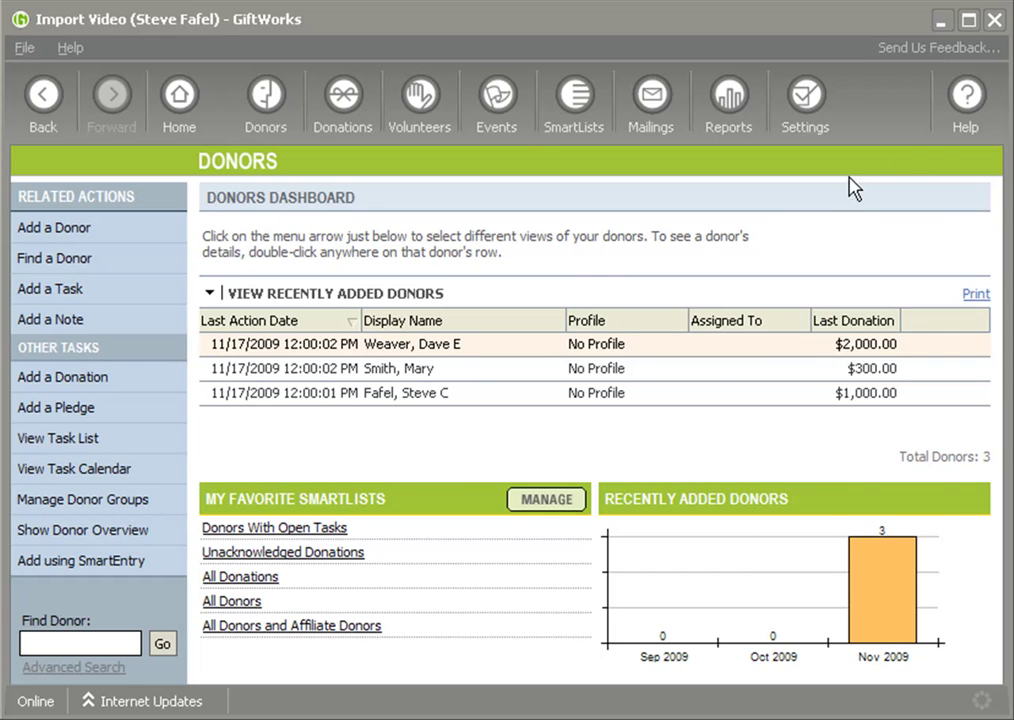
{"action": "left_click", "coordinate": [964, 105]}
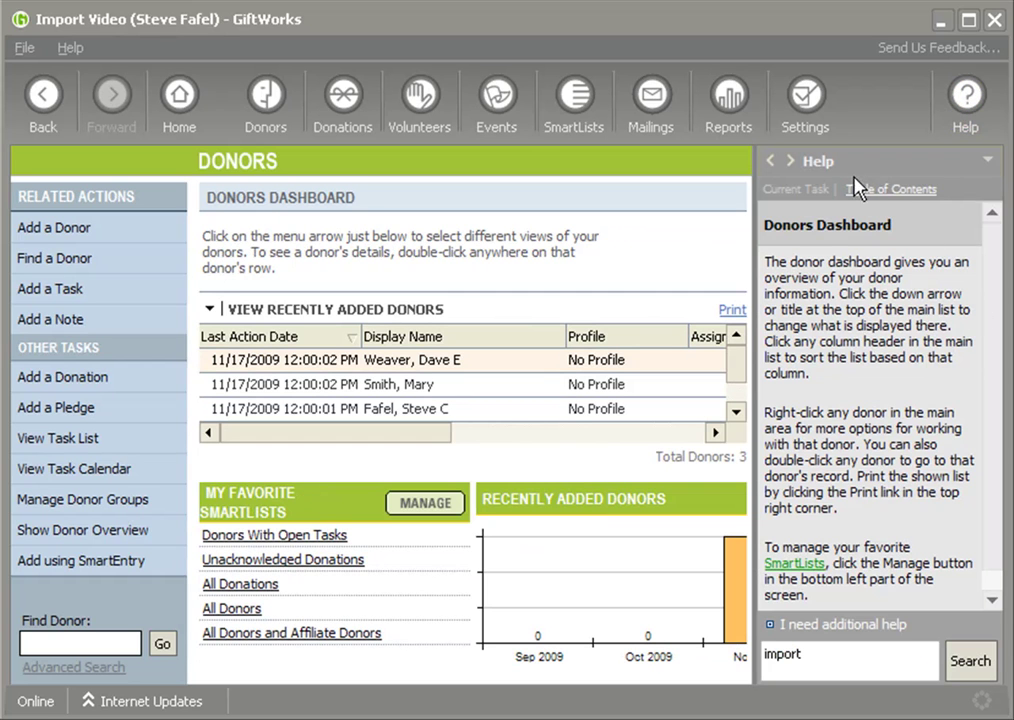
{"action": "left_click", "coordinate": [967, 100]}
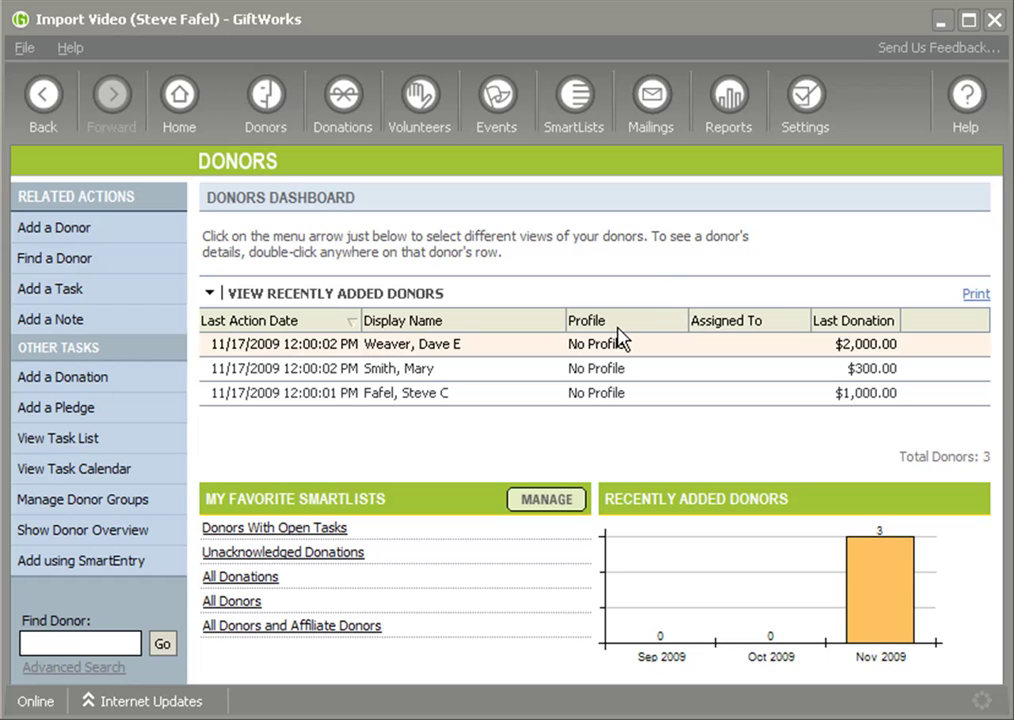